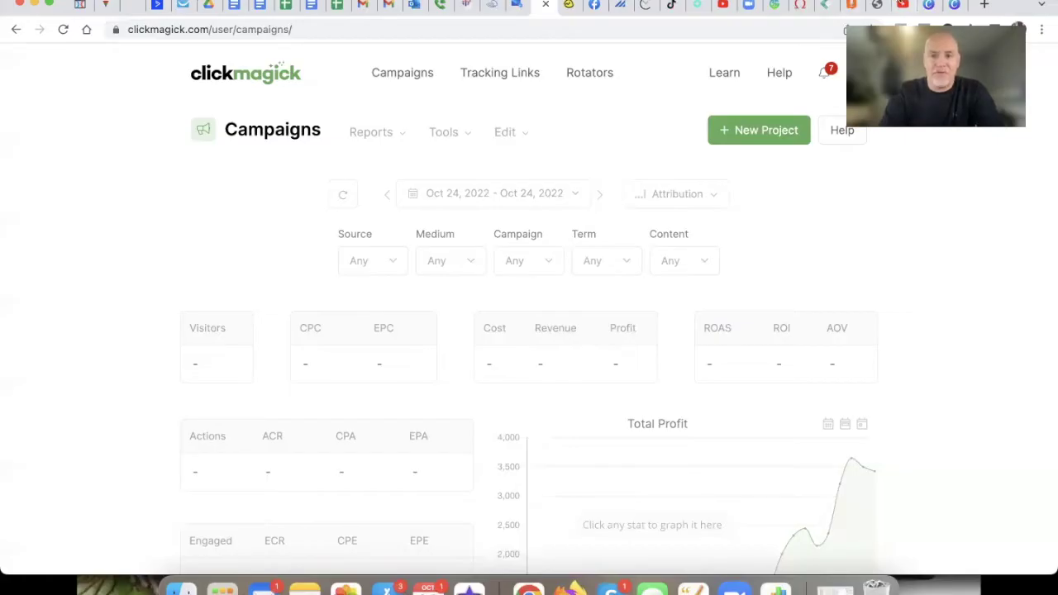
Step: Go to the YouTube channel home page via the avatar menu and pause the featured video
left_click(901, 5)
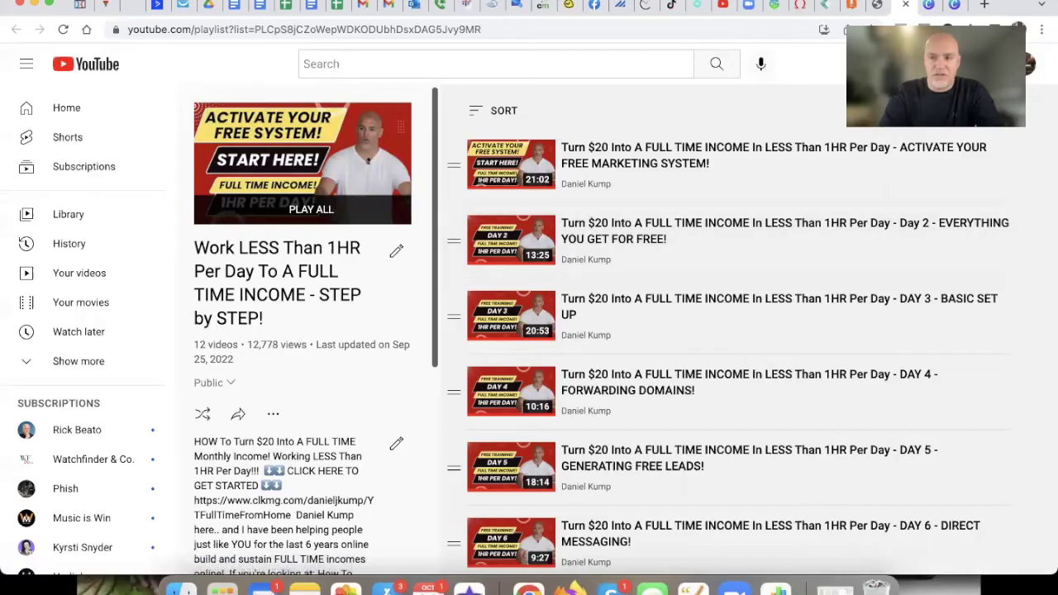
left_click(1023, 66)
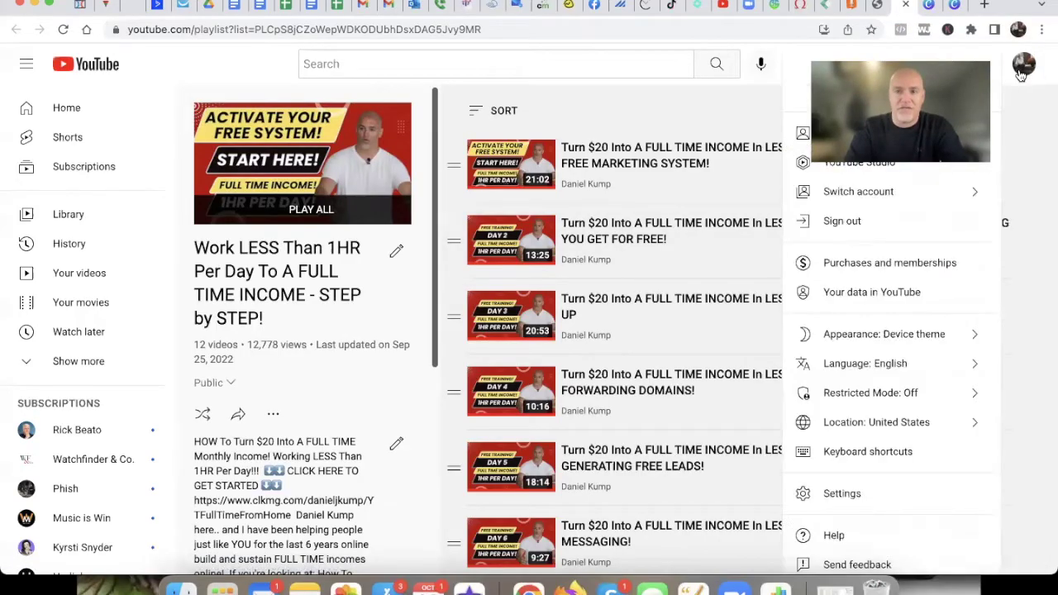
left_click(804, 136)
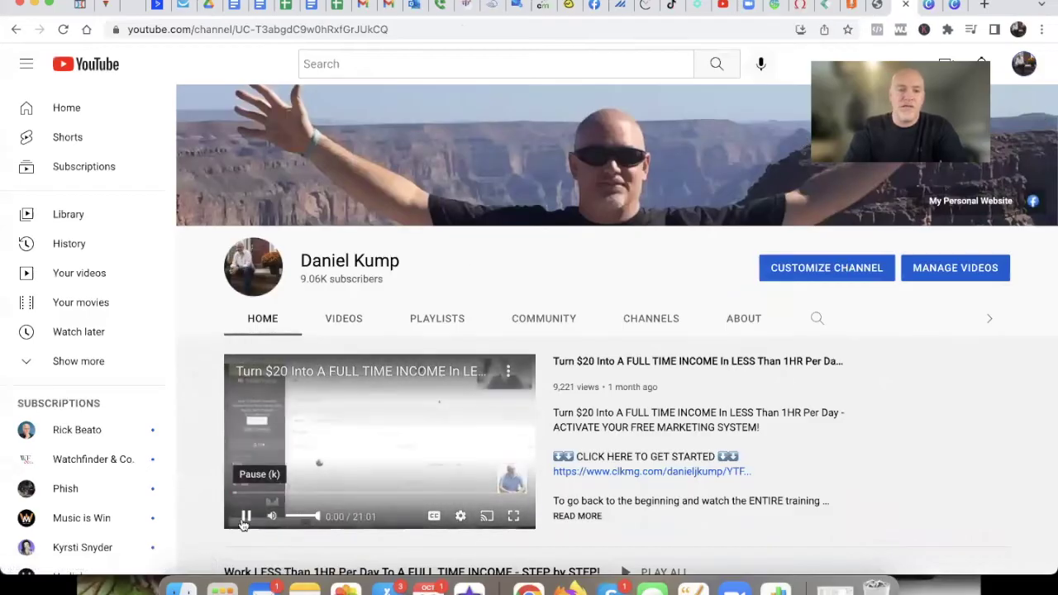
left_click(244, 517)
Step: Scroll through the channel's playlist rows, highlighting the STEP by STEP playlist title along the way
scroll(195, 494, "down", 3)
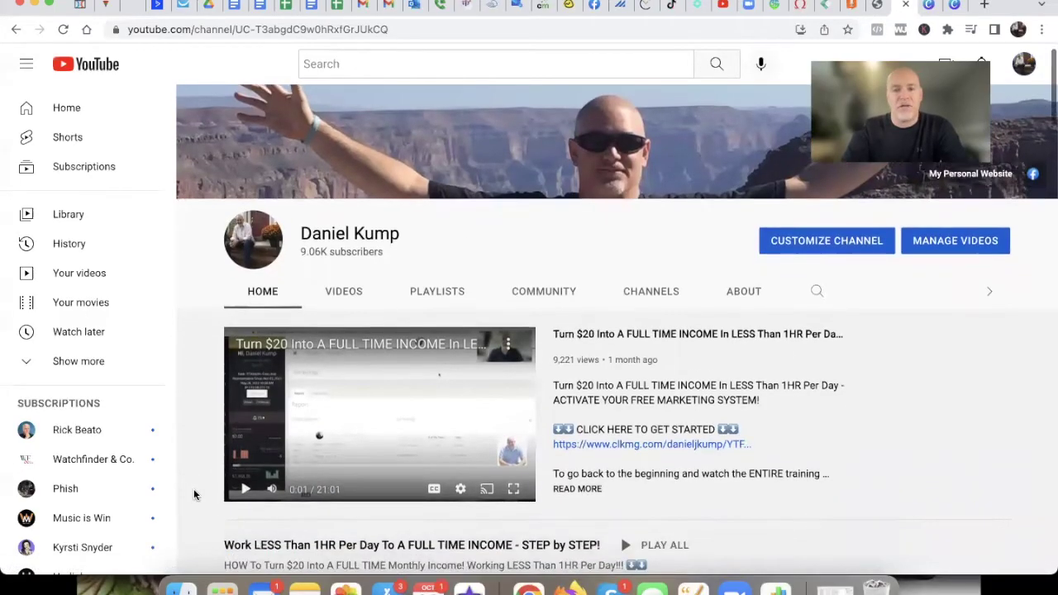
scroll(195, 494, "down", 1)
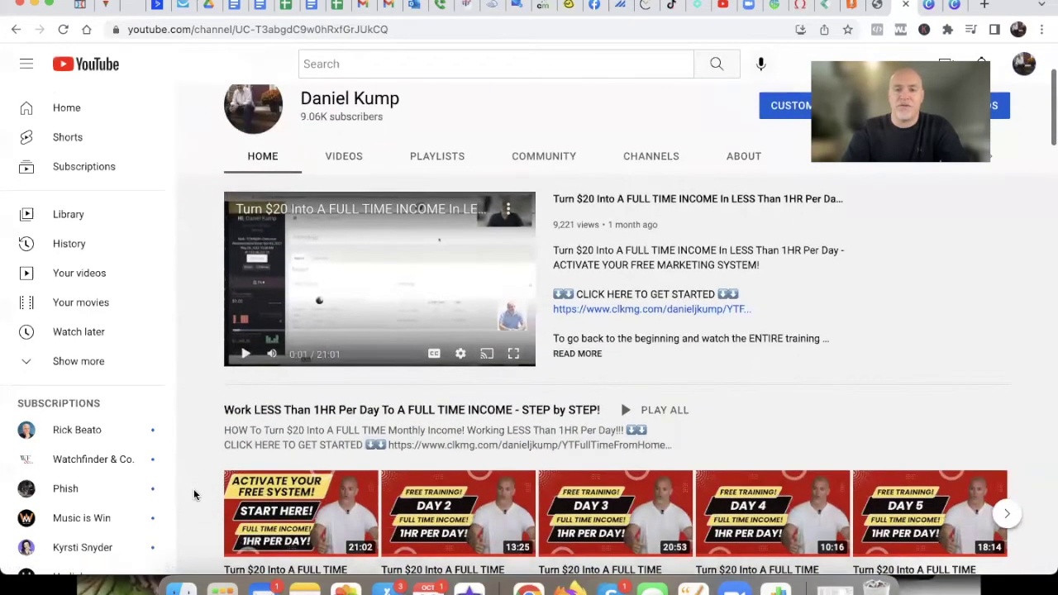
scroll(195, 494, "down", 3)
scroll(195, 494, "down", 2)
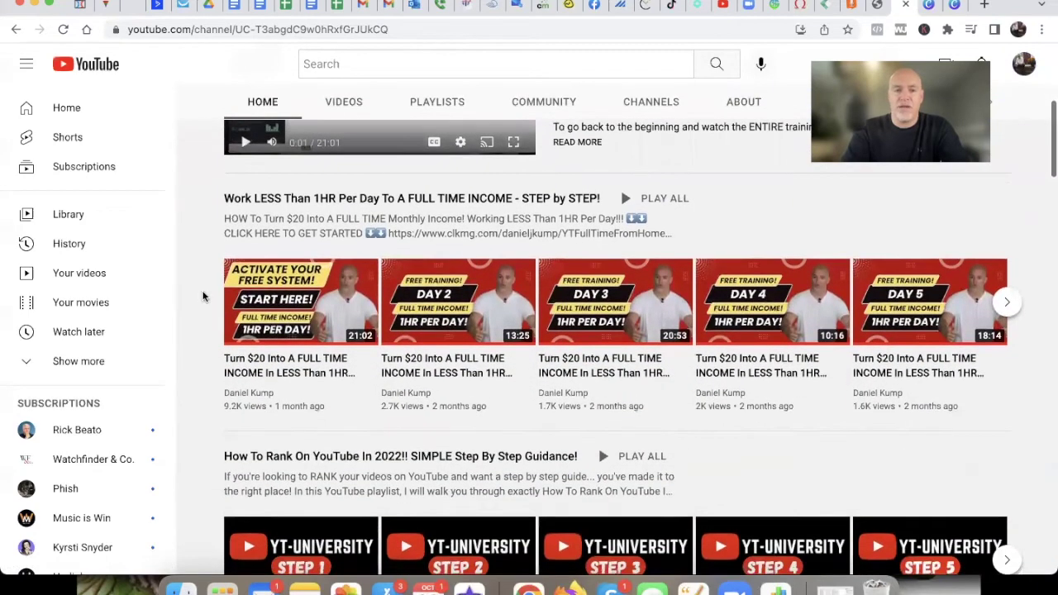
mouse_move(224, 199)
left_mouse_down()
mouse_move(528, 191)
mouse_move(608, 201)
left_mouse_up()
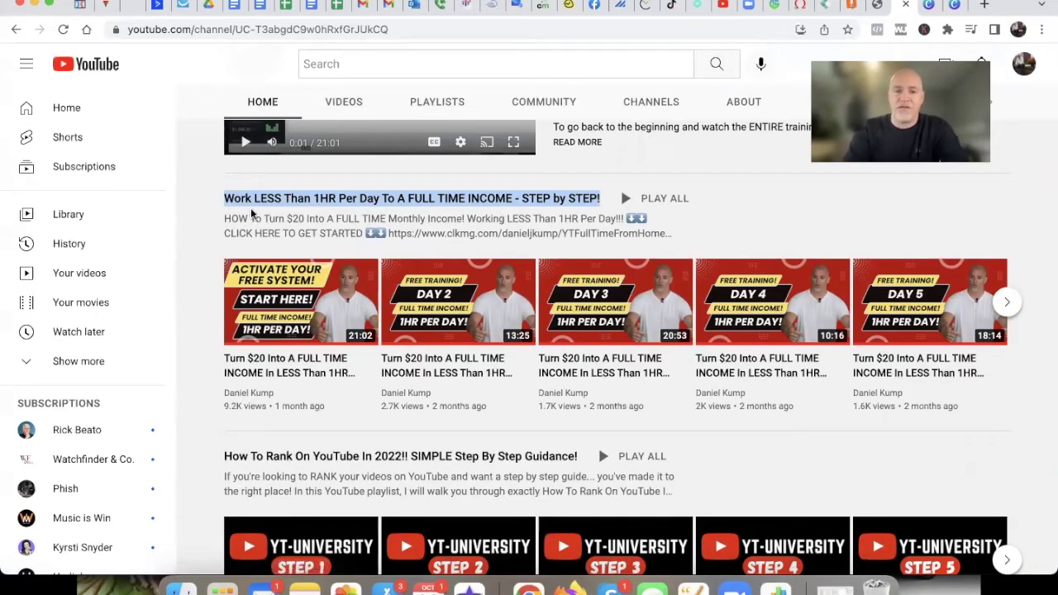
scroll(197, 420, "down", 5)
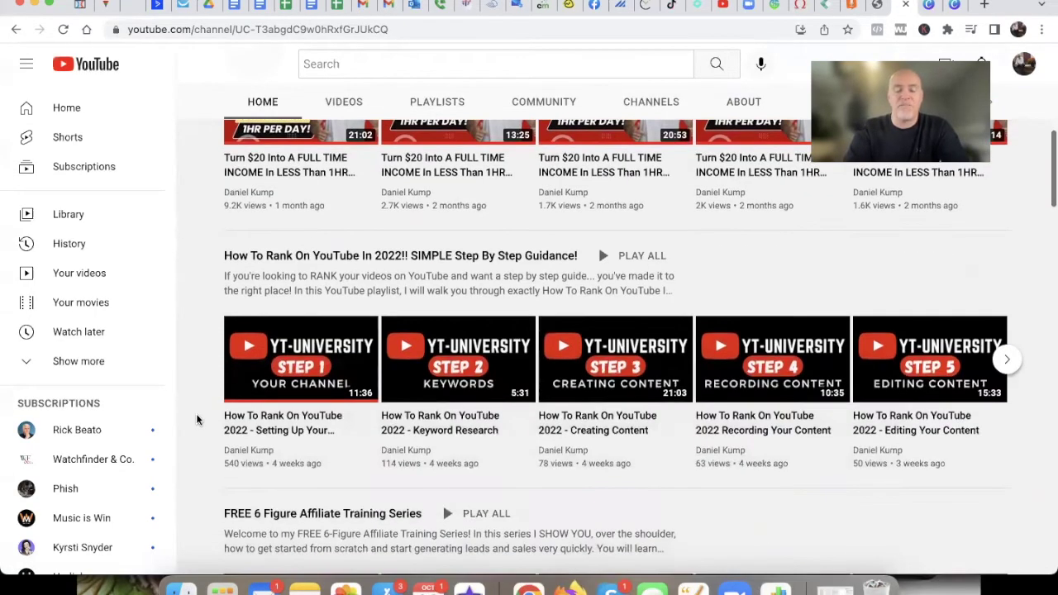
scroll(196, 419, "down", 1)
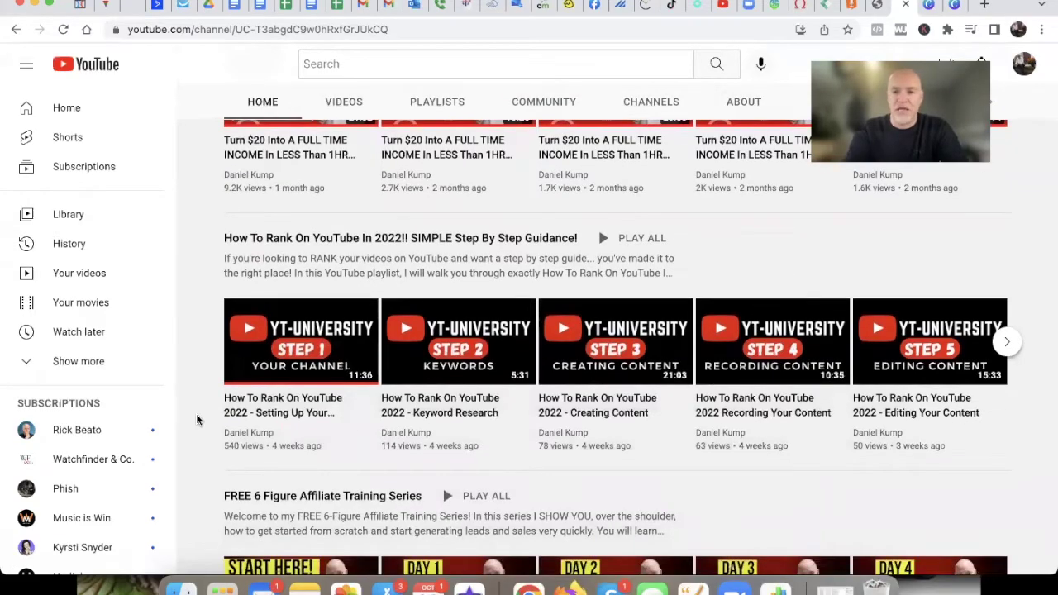
scroll(197, 419, "down", 5)
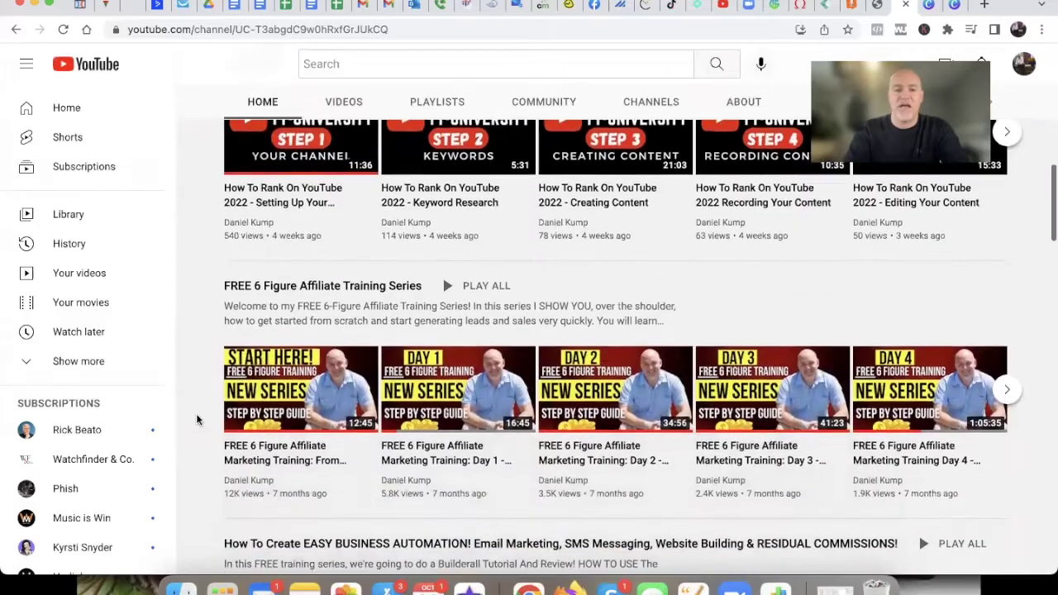
scroll(197, 420, "down", 4)
scroll(197, 420, "down", 2)
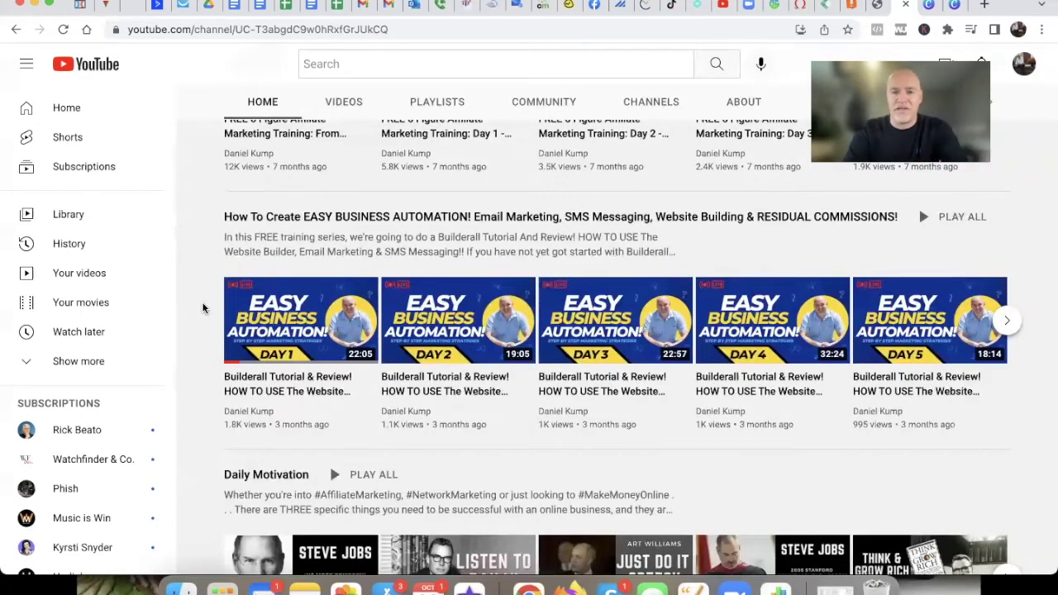
scroll(203, 309, "down", 1)
scroll(203, 309, "down", 4)
scroll(204, 308, "down", 2)
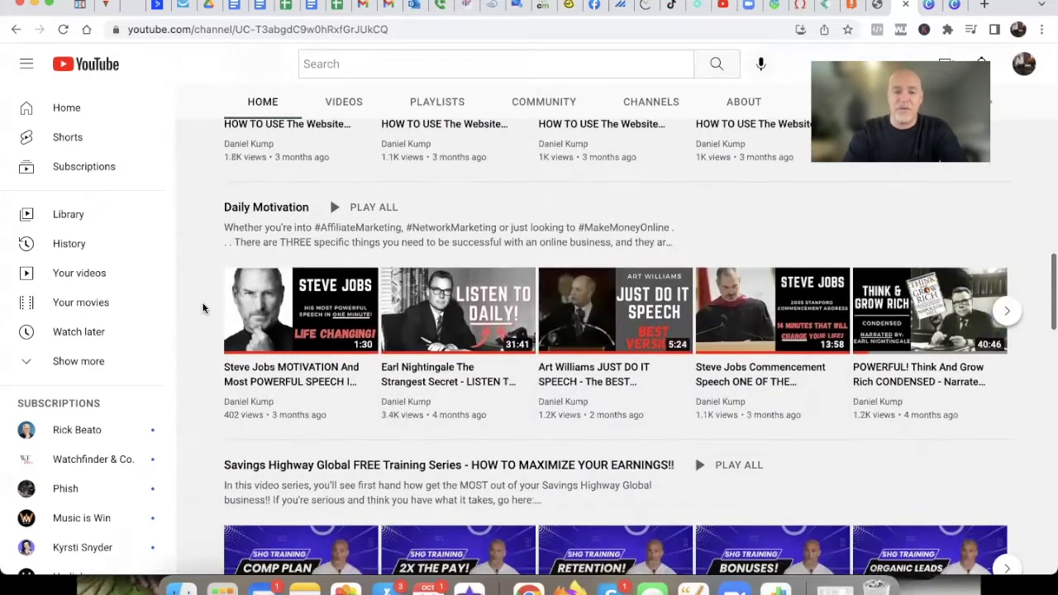
scroll(203, 309, "down", 5)
scroll(203, 308, "down", 2)
scroll(203, 308, "down", 1)
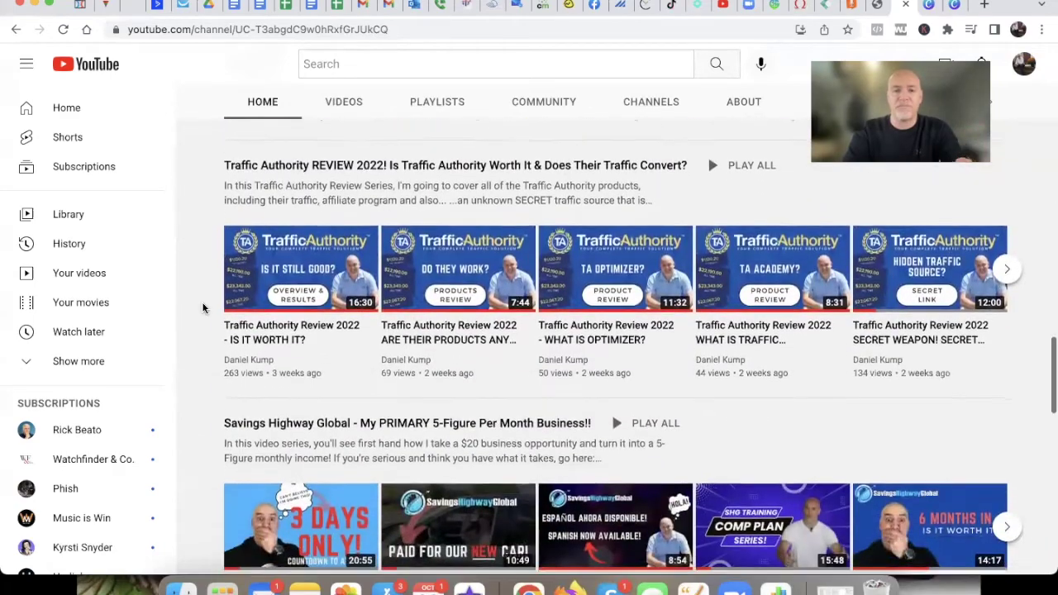
scroll(204, 308, "up", 1)
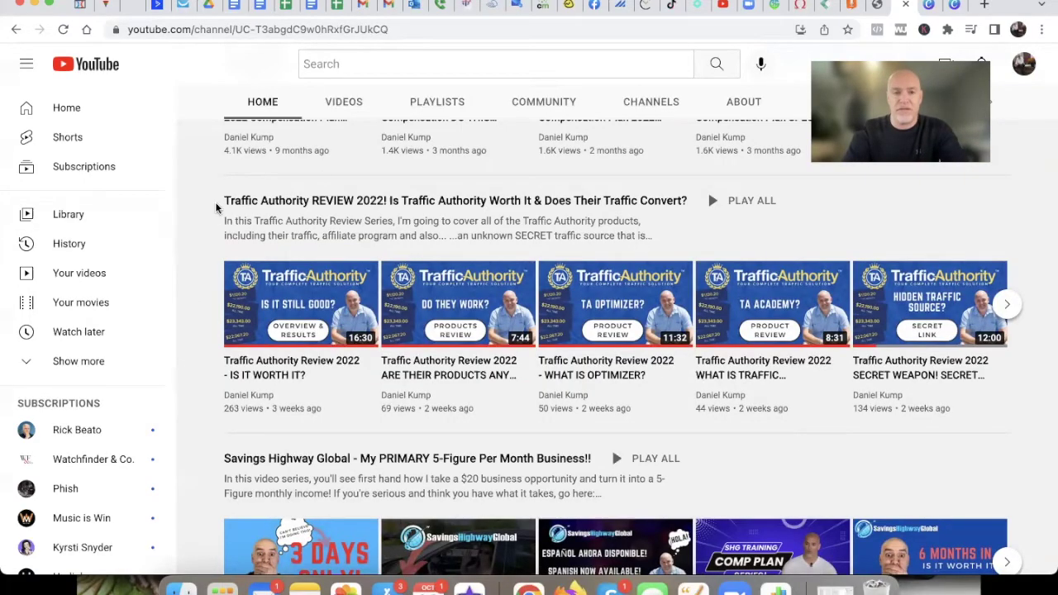
Step: Highlight the Traffic Authority and ClickMagick Tutorial & Training Series playlist titles, then return to ClickMagick
left_click_drag(217, 208, 690, 201)
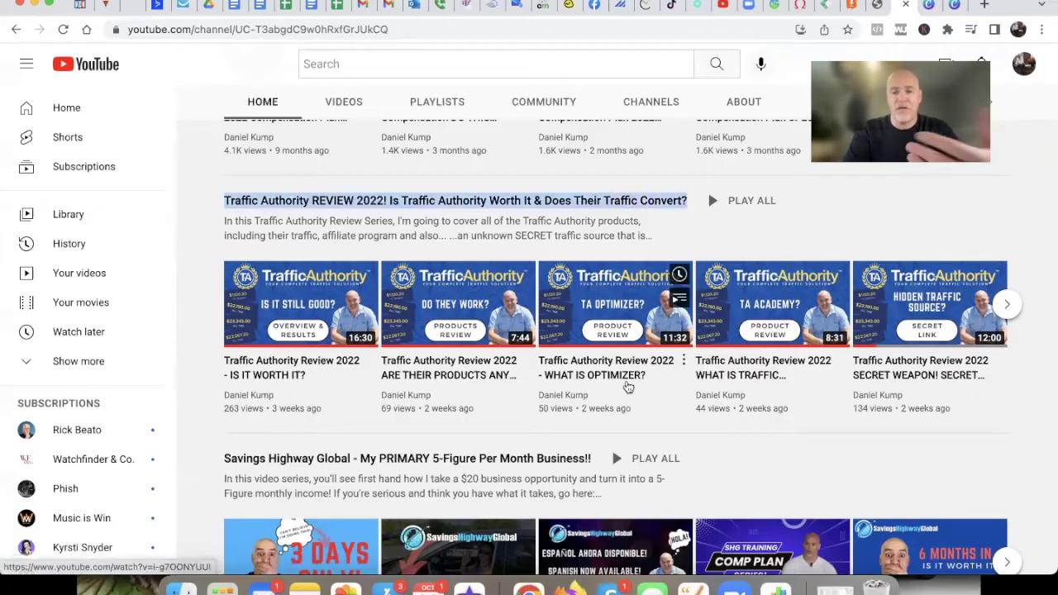
left_click(199, 379)
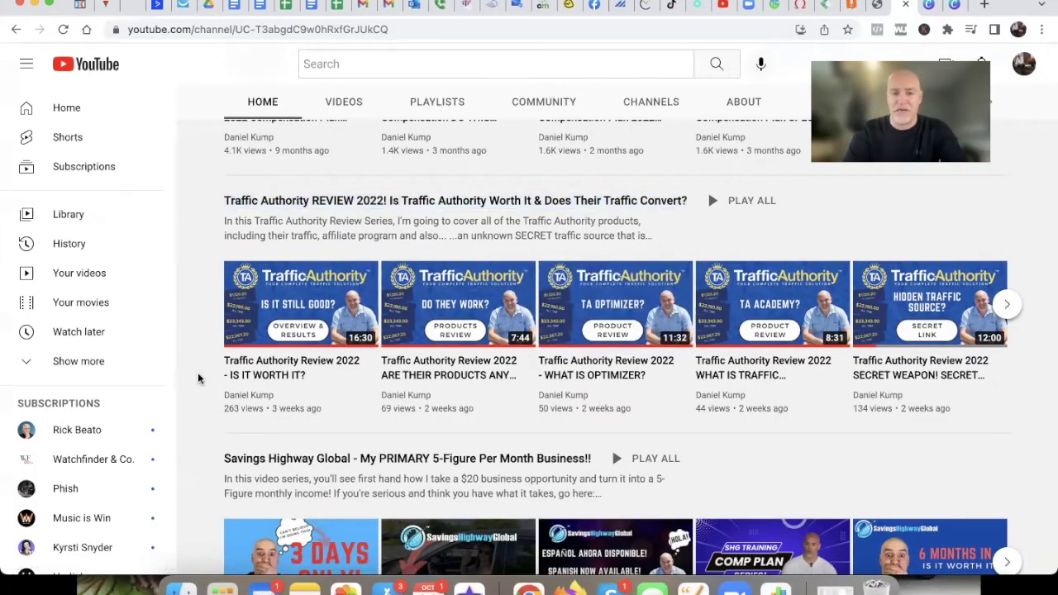
scroll(198, 379, "down", 3)
scroll(198, 379, "down", 3)
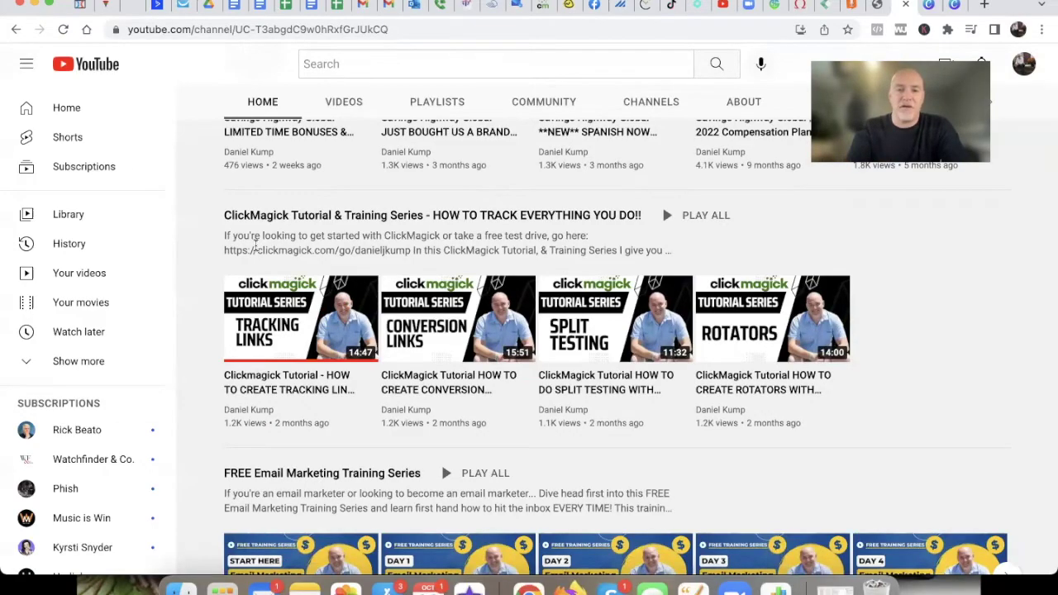
left_click_drag(210, 219, 649, 221)
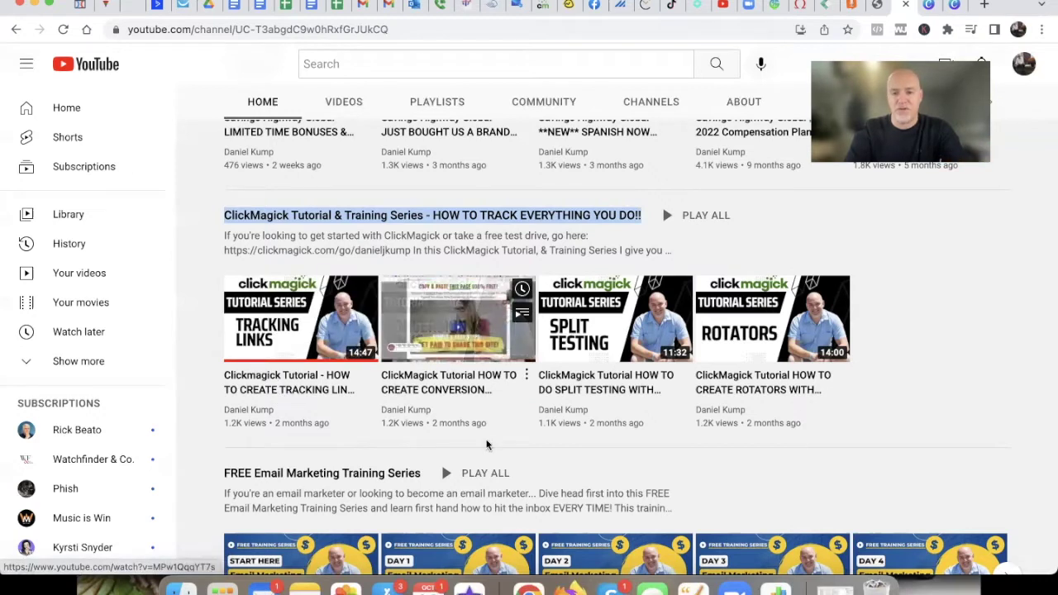
mouse_move(289, 382)
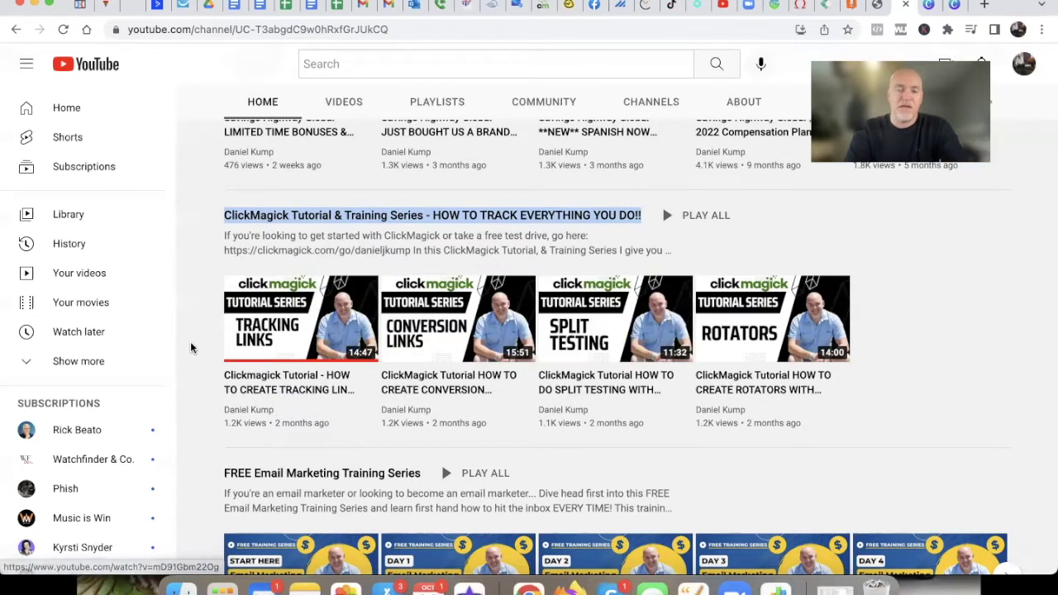
left_click(192, 347)
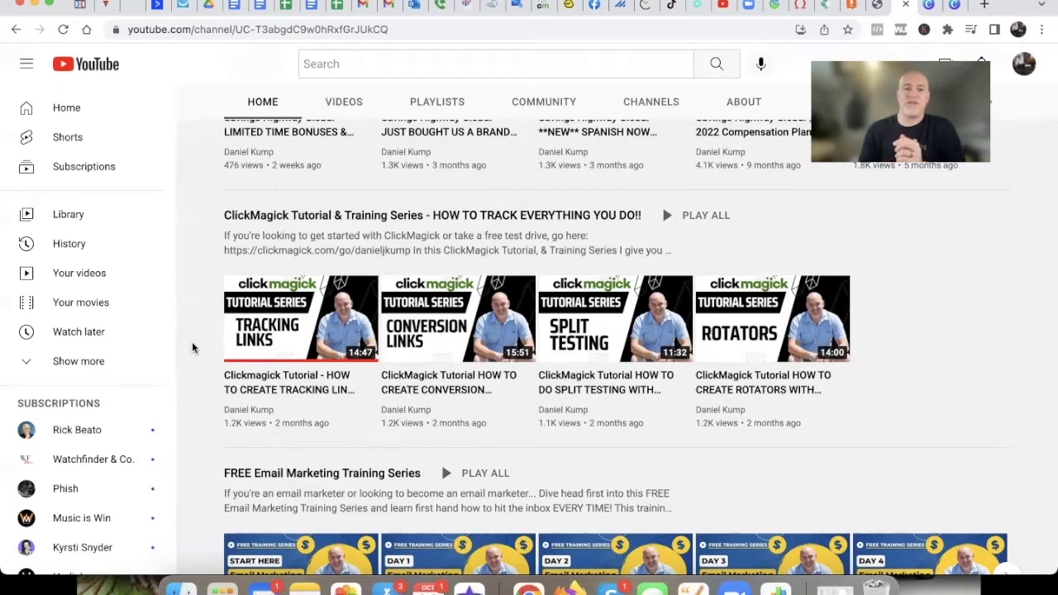
left_click(537, 10)
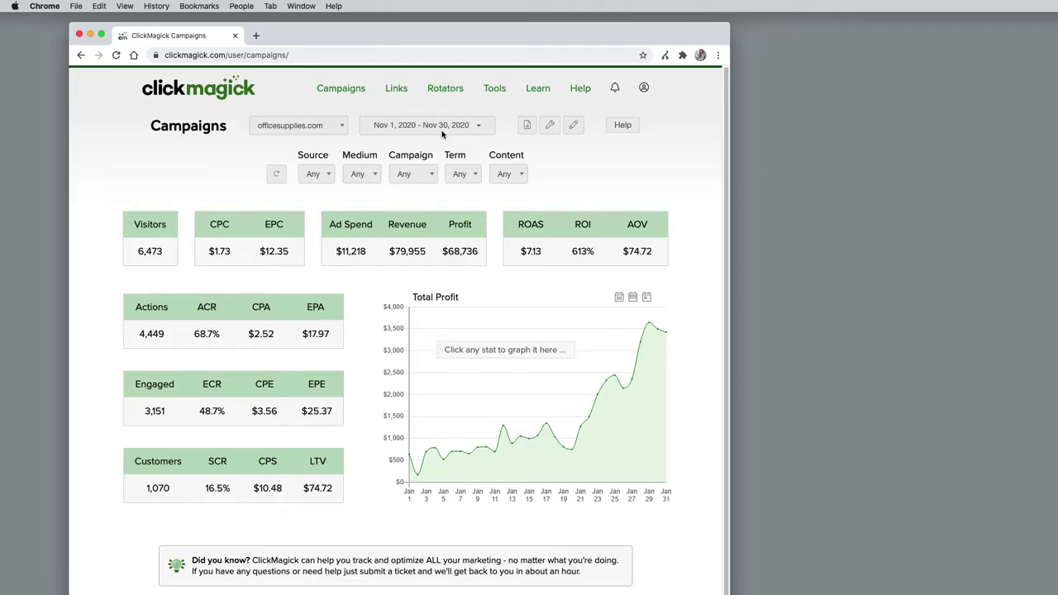
Step: Chart Unique Visitors for November on the officesupplies.com Campaigns dashboard
left_click(157, 254)
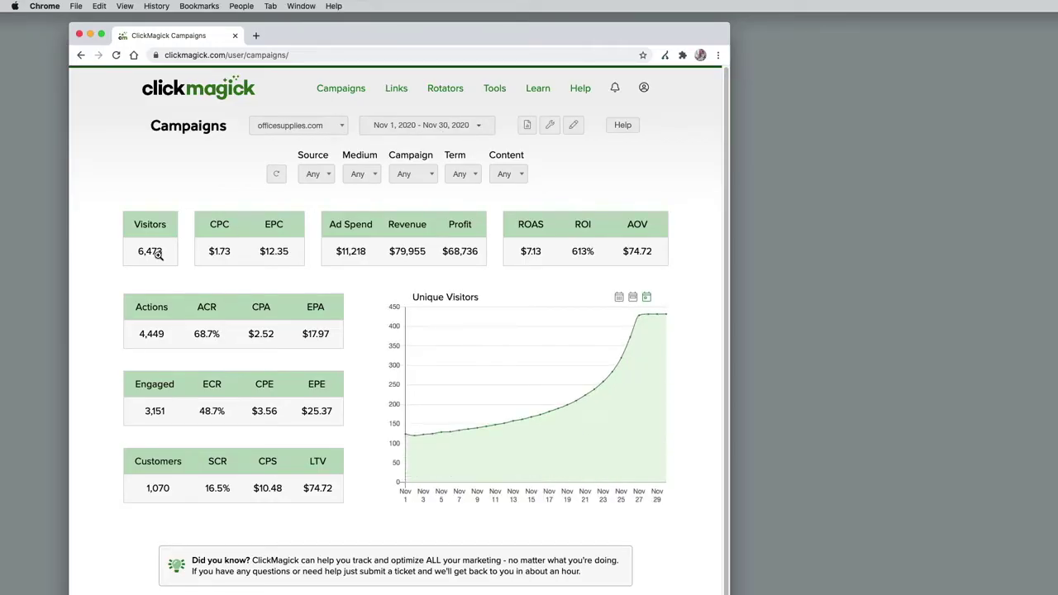
Step: Graph total revenue, then unique customers for November, and bring up the reports list
left_click(405, 253)
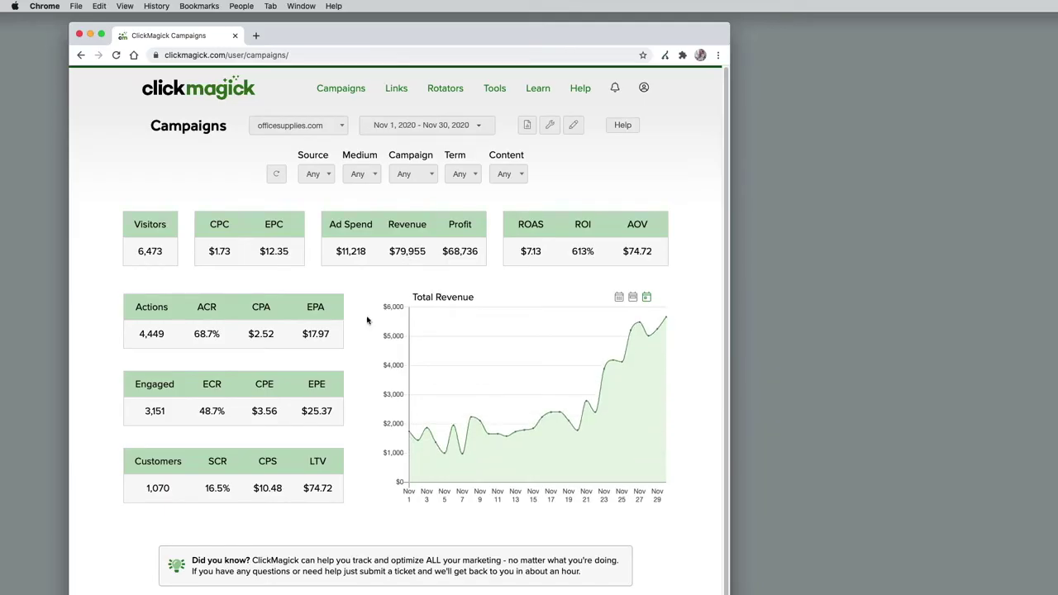
left_click(157, 488)
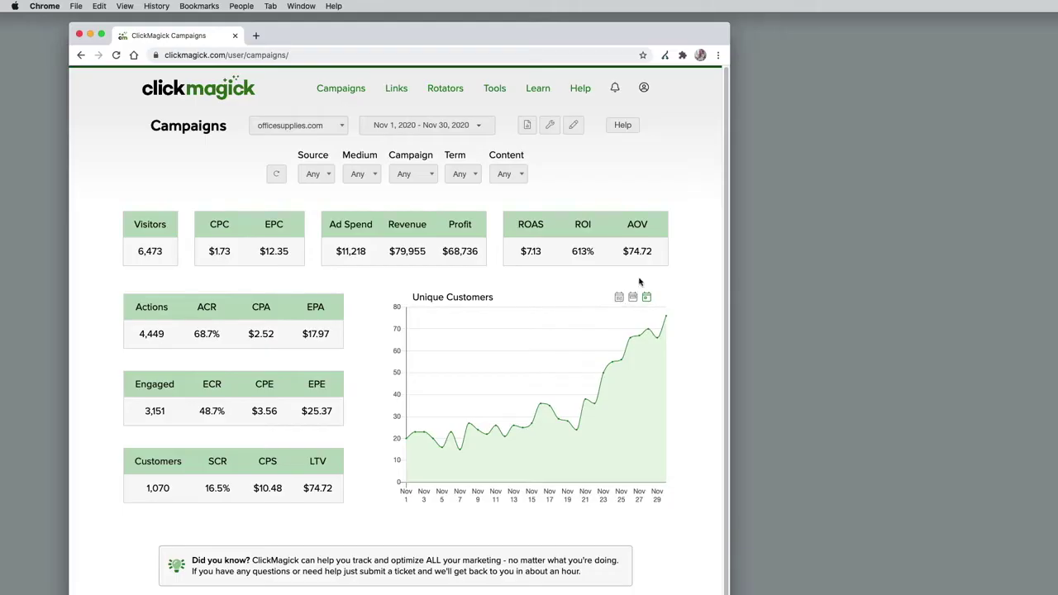
left_click(533, 129)
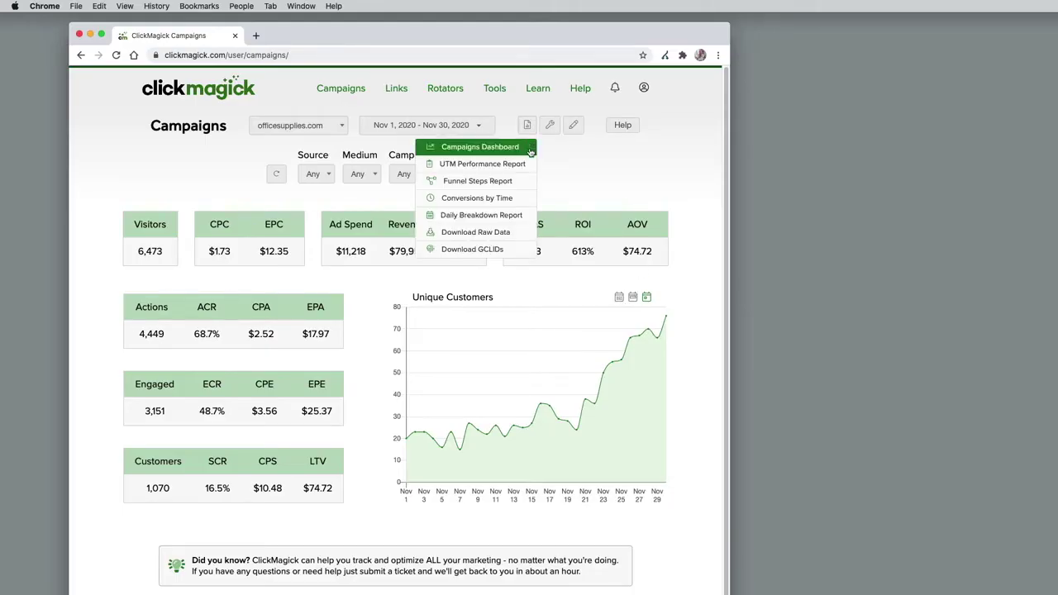
Step: Open the UTM Performance Report by source, sort by EPC then CPS, and check Medium and Campaign filters
left_click(522, 164)
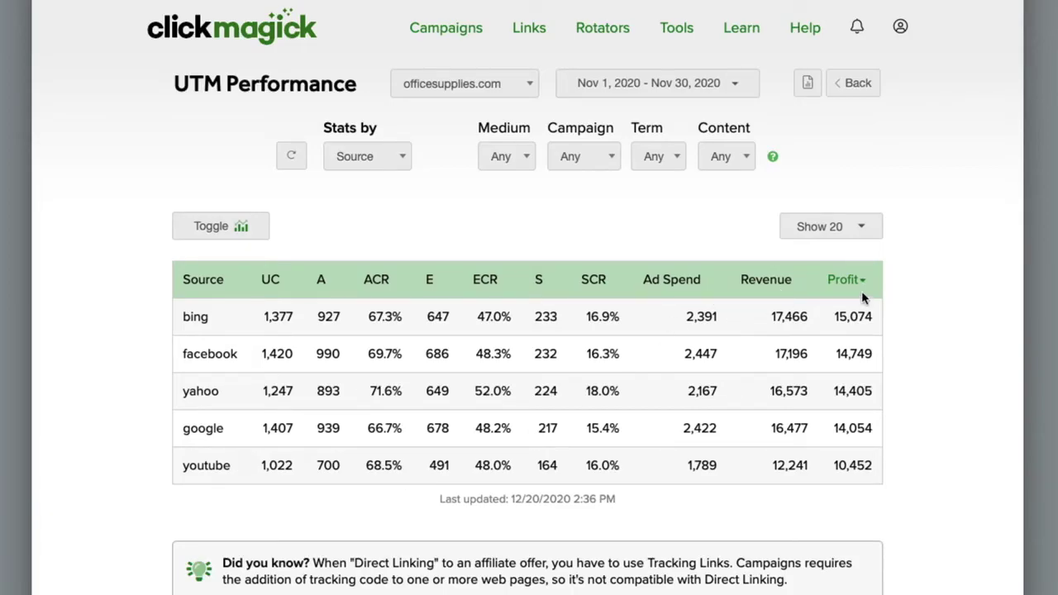
left_click(252, 235)
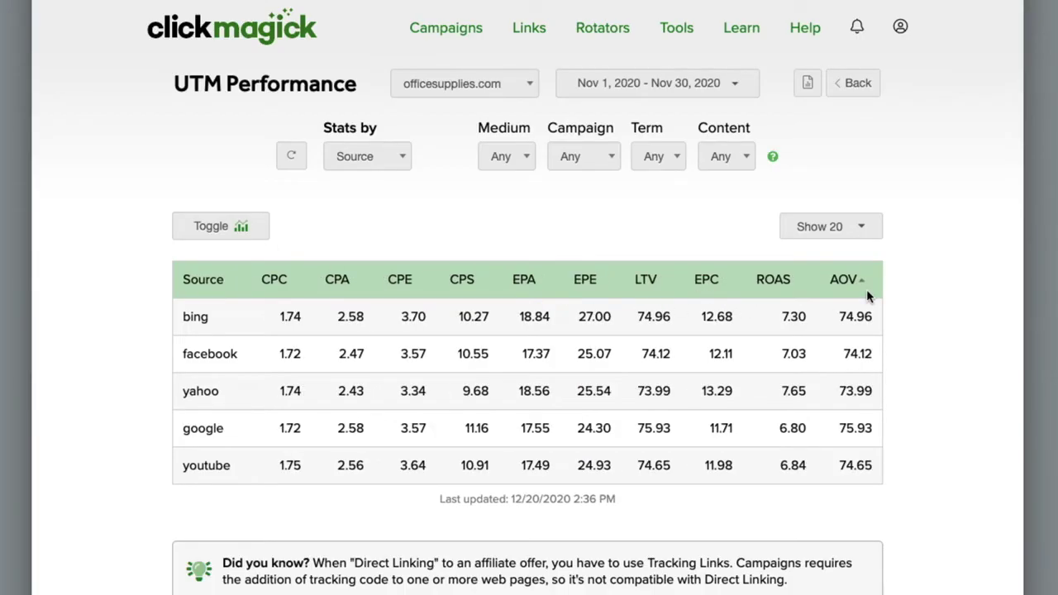
left_click(701, 290)
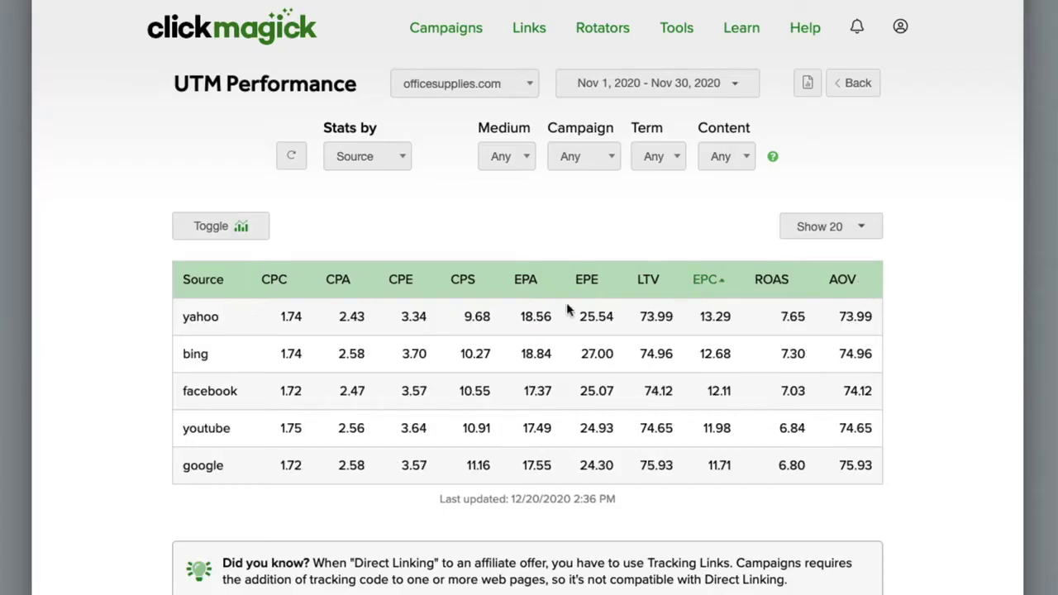
left_click(464, 281)
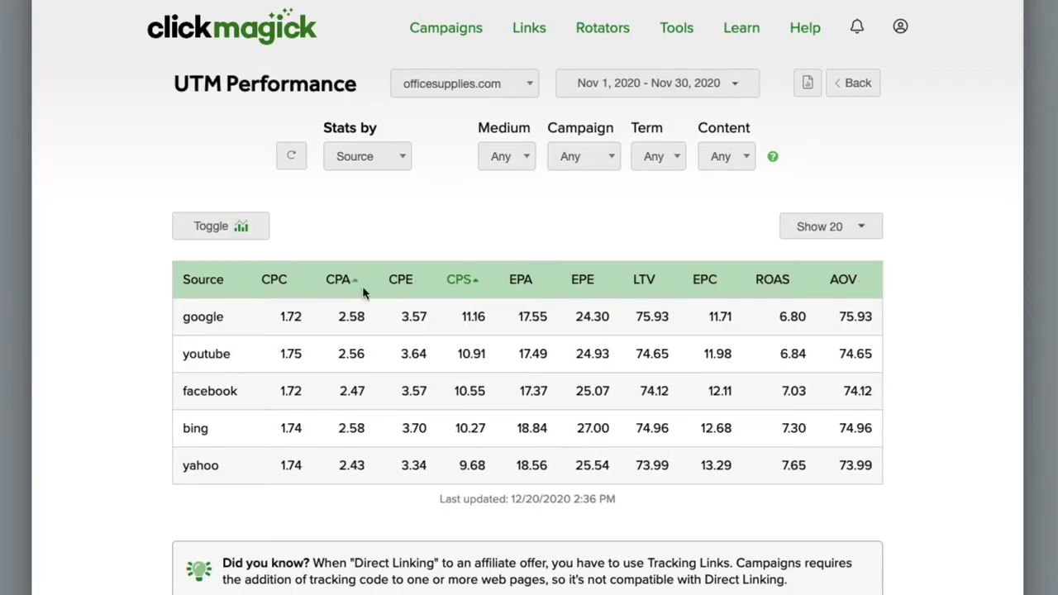
left_click(261, 236)
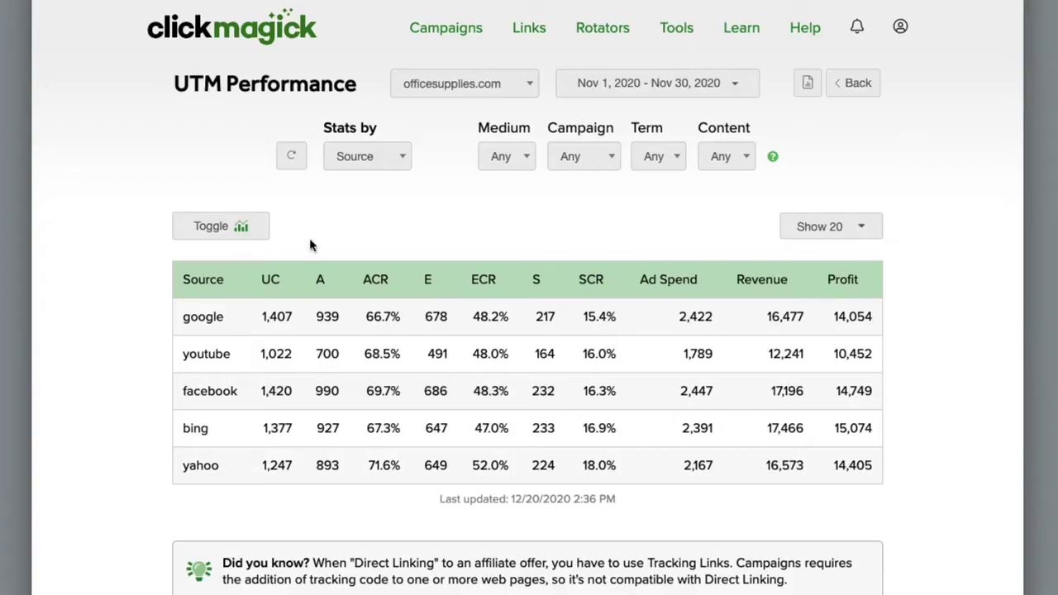
left_click(504, 163)
left_click(583, 163)
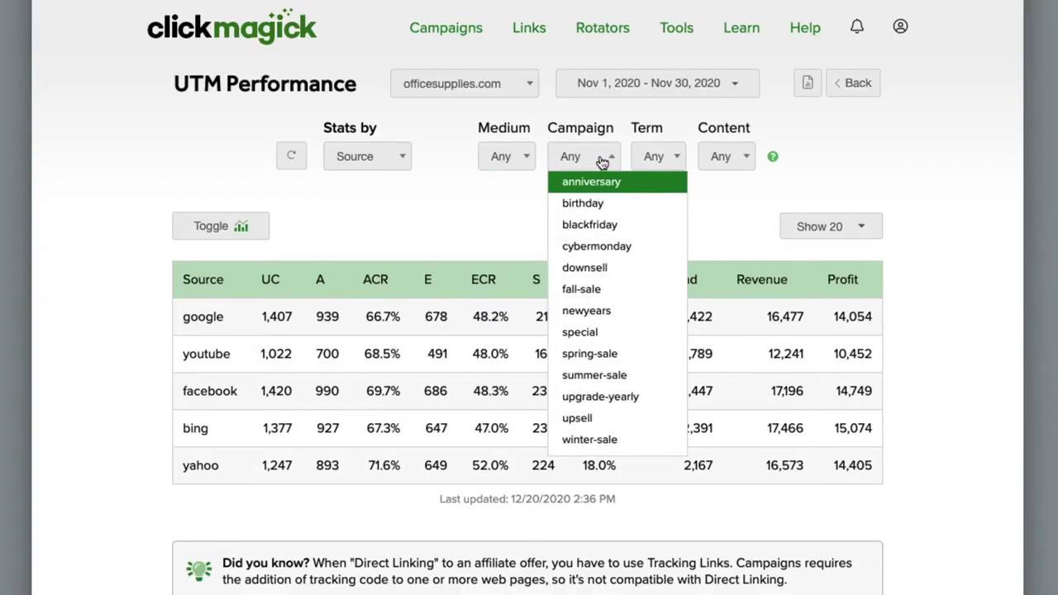
Step: Group the UTM stats by Term and sort by Profit so losing terms like rug come first
left_click(661, 162)
left_click(814, 200)
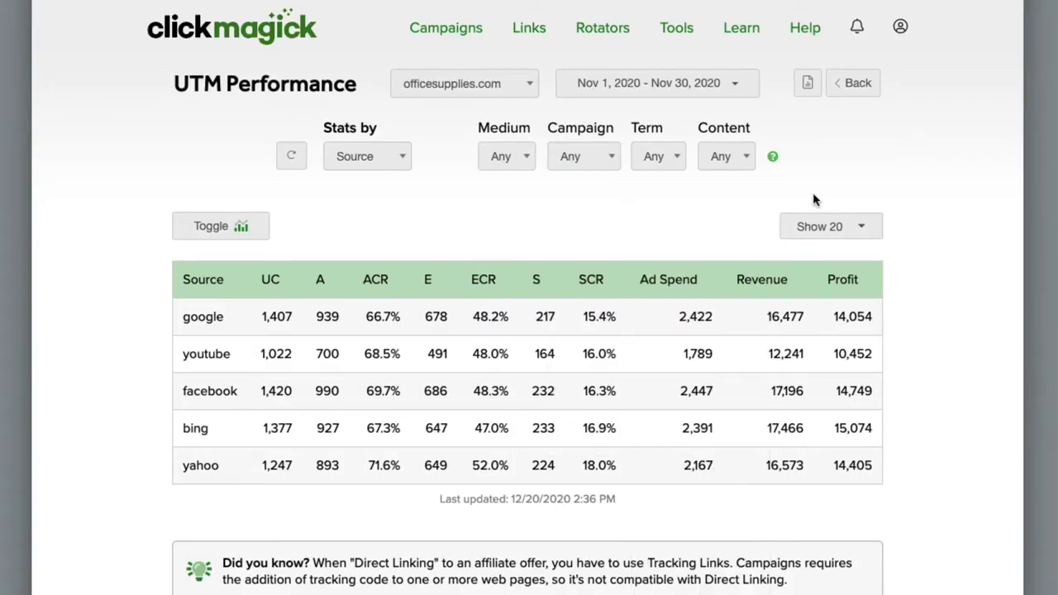
left_click(394, 162)
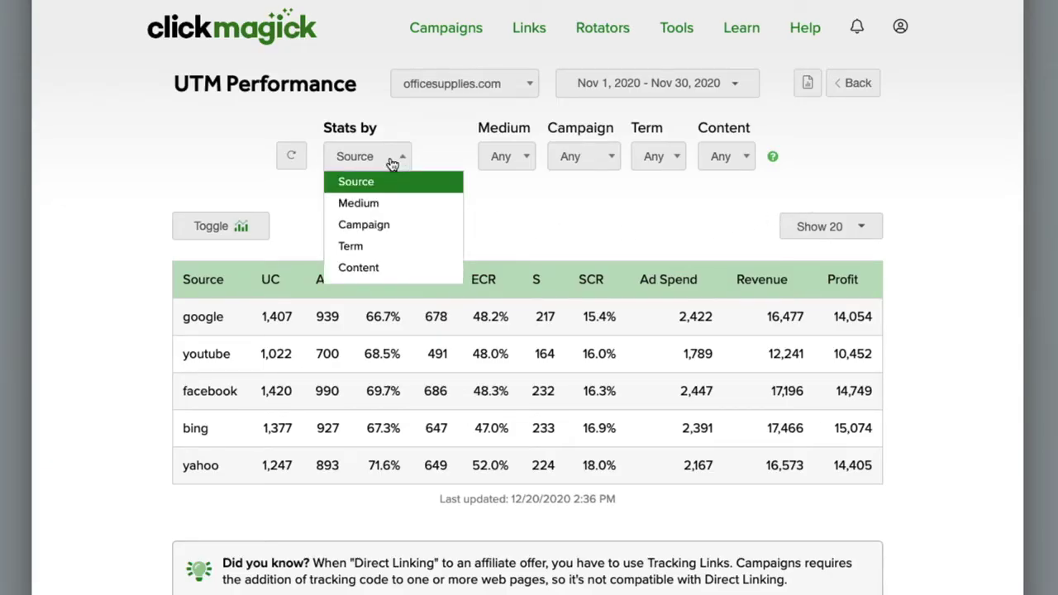
left_click(398, 246)
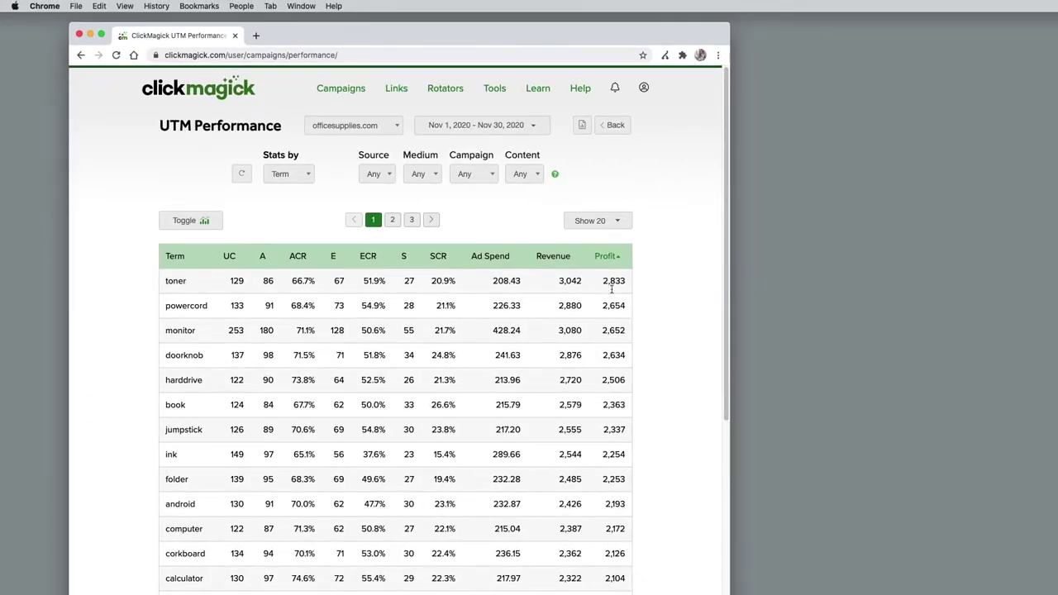
left_click(604, 256)
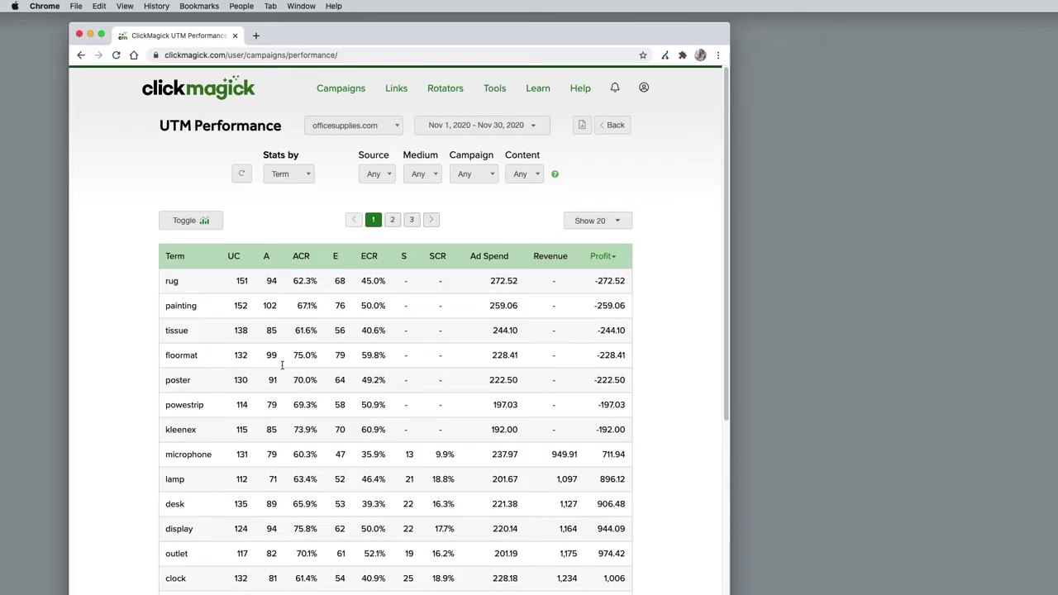
left_click(581, 127)
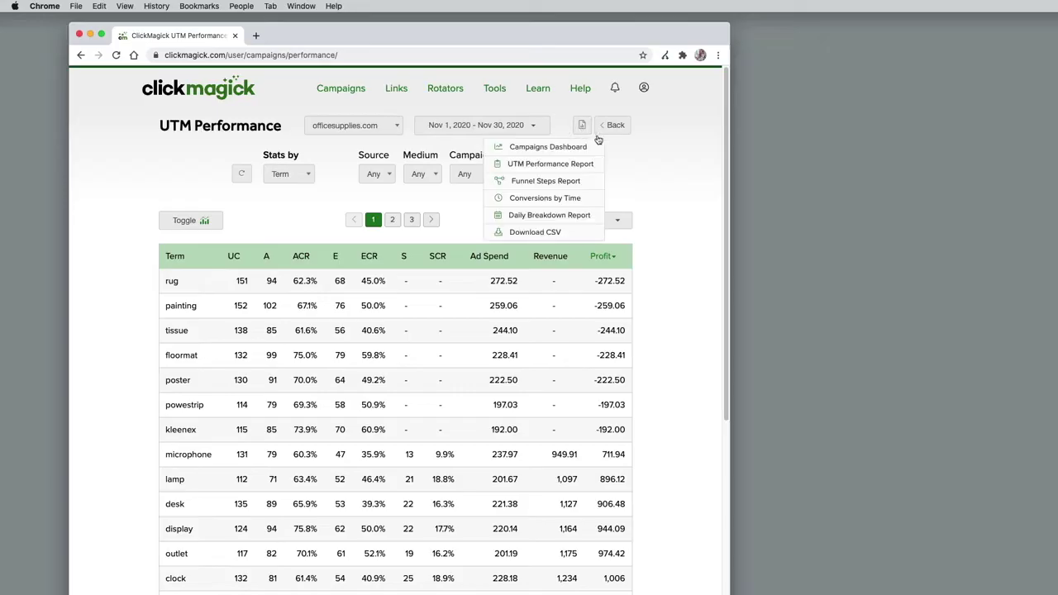
Step: View the Funnel Steps Report (6,473 visits down to 341 confirmations), then return to Campaigns
left_click(598, 188)
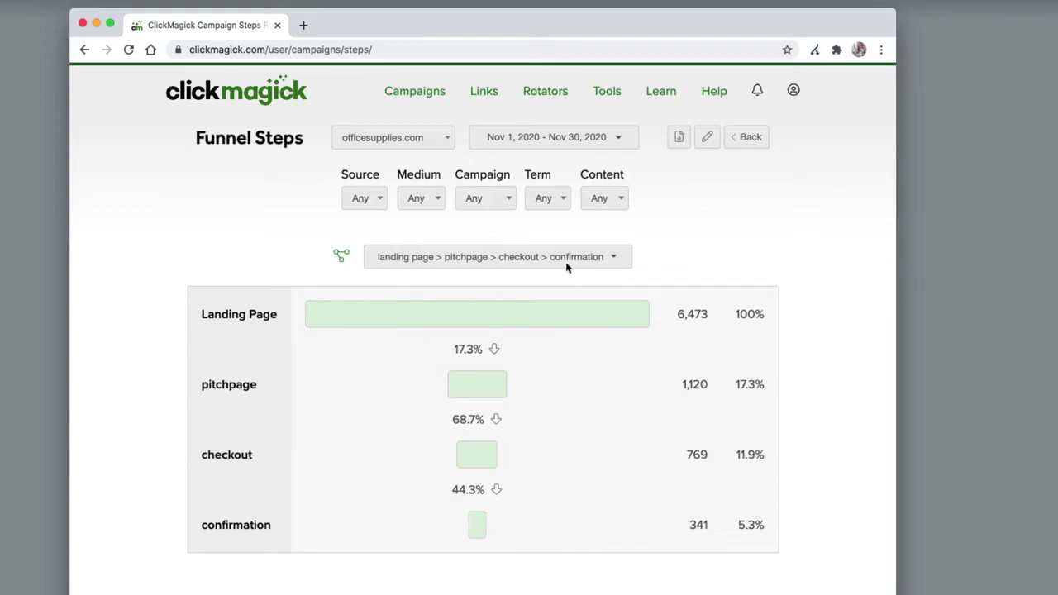
left_click(430, 96)
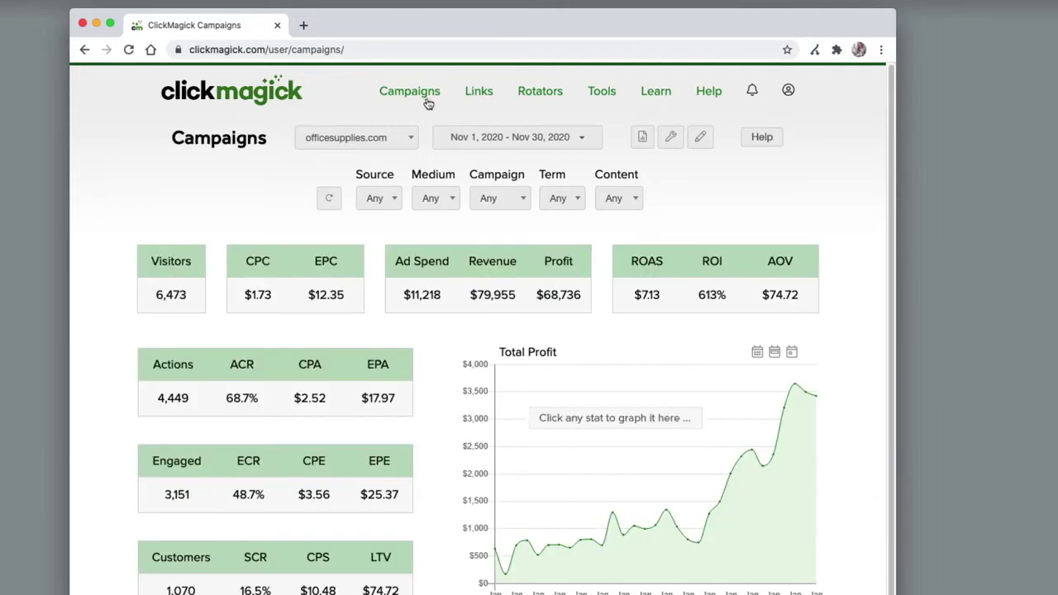
Step: Show the campaign's Website Code window with the Click Tracking Code from the tools menu
left_click(670, 138)
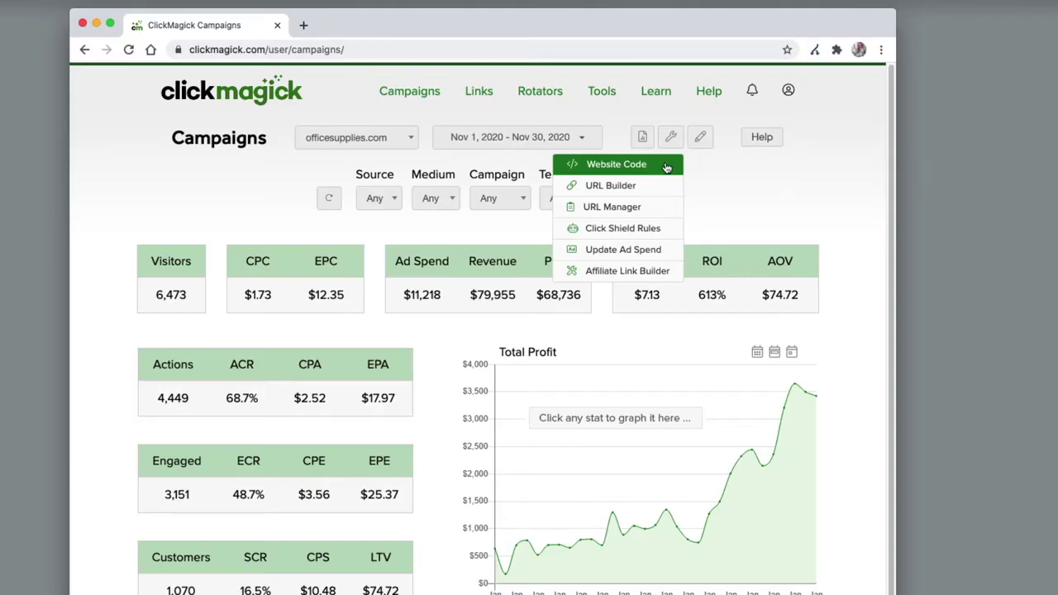
left_click(667, 165)
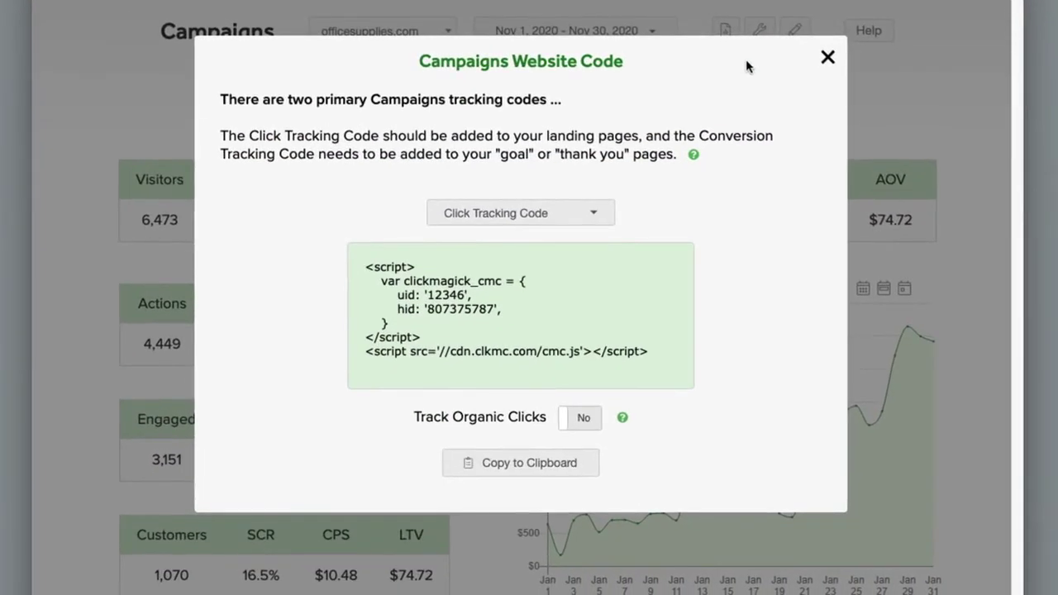
Step: Keep Click Tracking Code selected and copy it to the clipboard
left_click(574, 213)
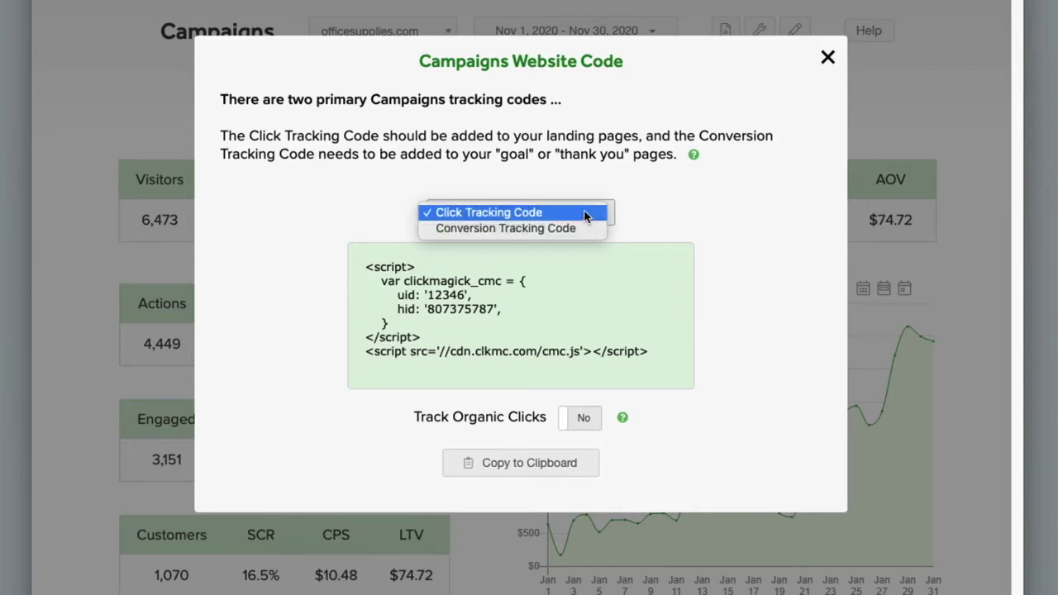
left_click(585, 214)
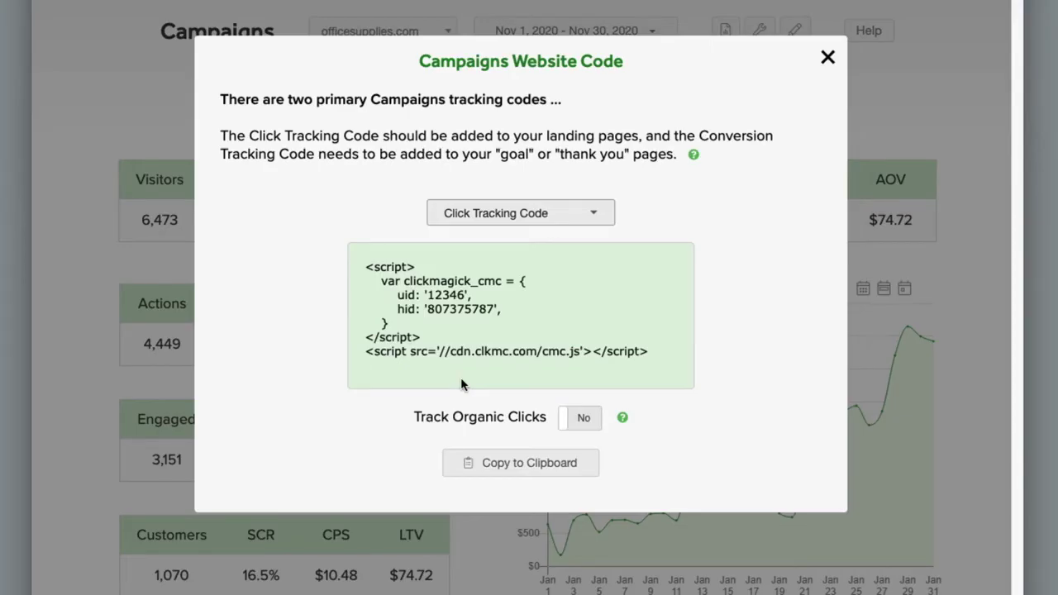
left_click(566, 471)
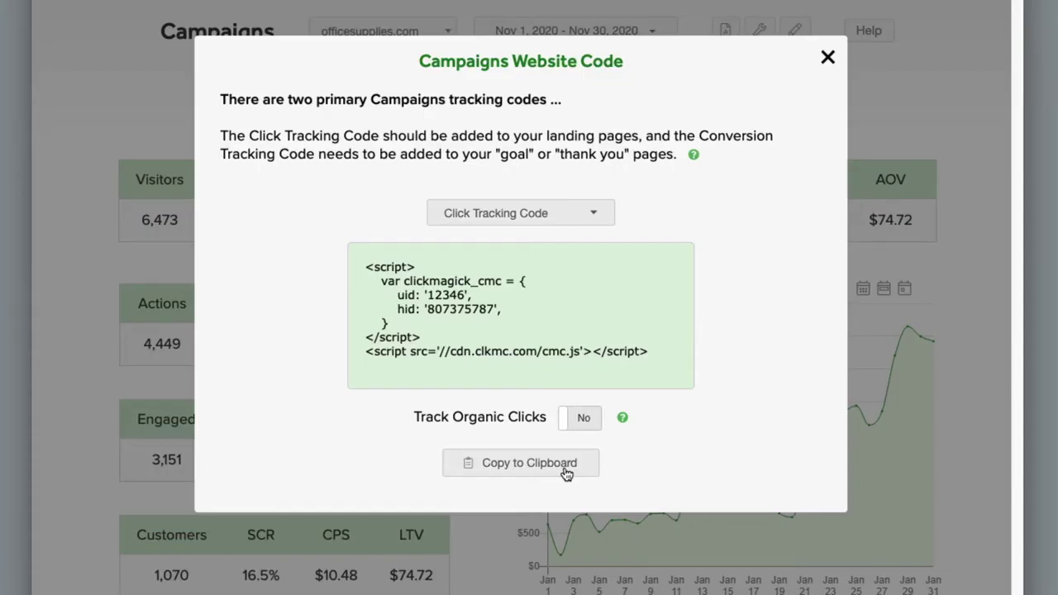
Step: Switch the website code to the Conversion Tracking Code and bring up its goal type choices
left_click(548, 212)
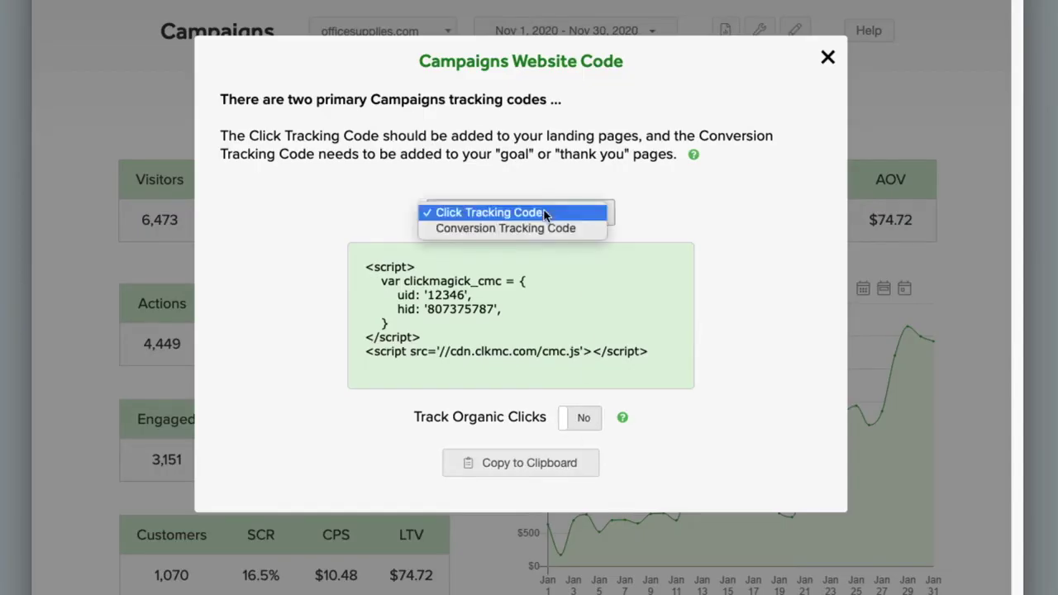
left_click(581, 229)
left_click(533, 267)
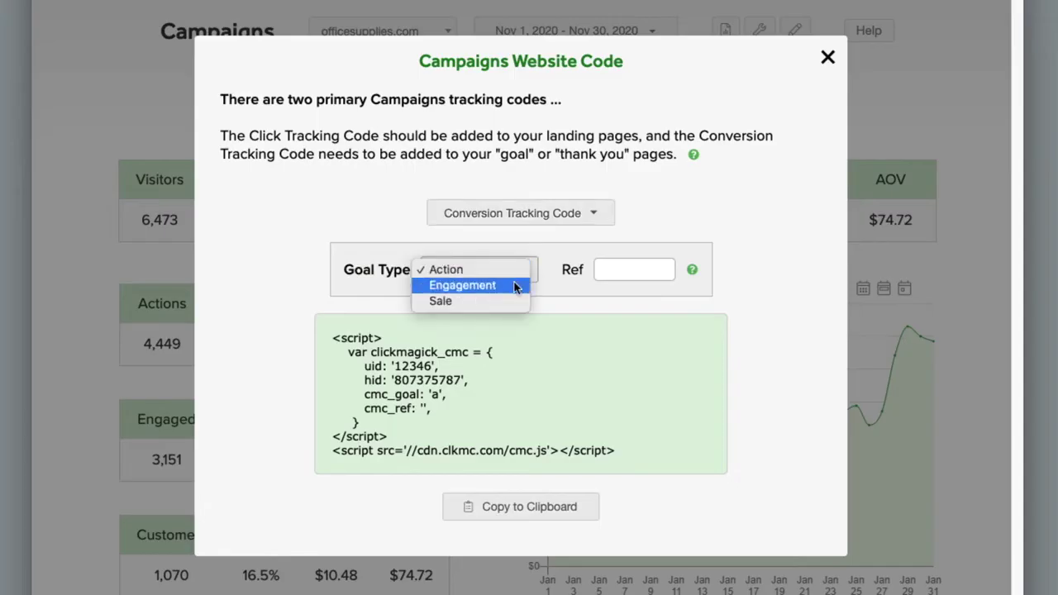
Step: Set the goal type to Engagement, copy the conversion tracking code, and close the code window
left_click(514, 286)
left_click(612, 269)
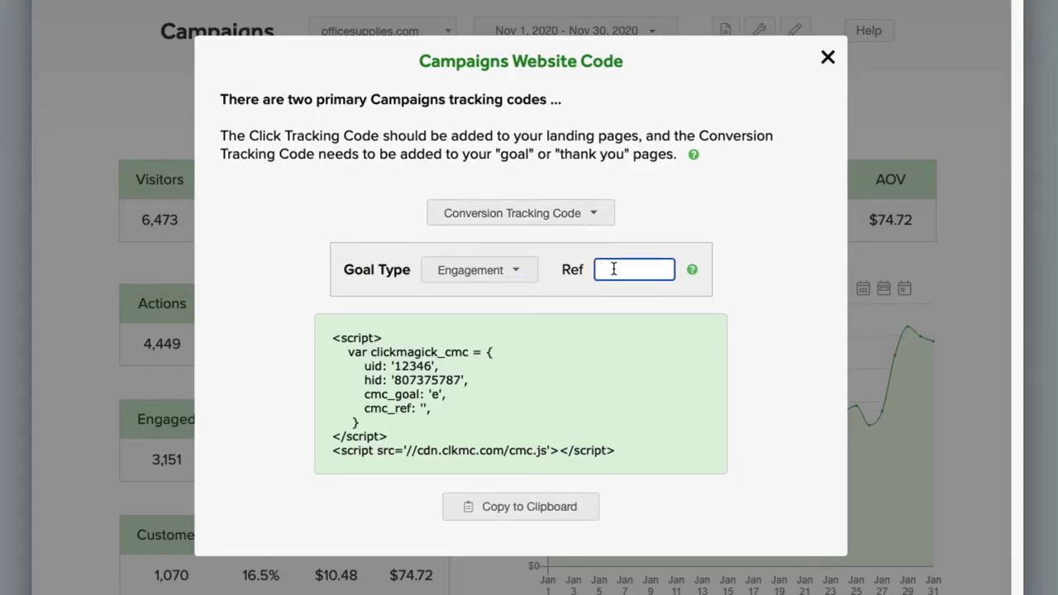
left_click(532, 519)
left_click(828, 59)
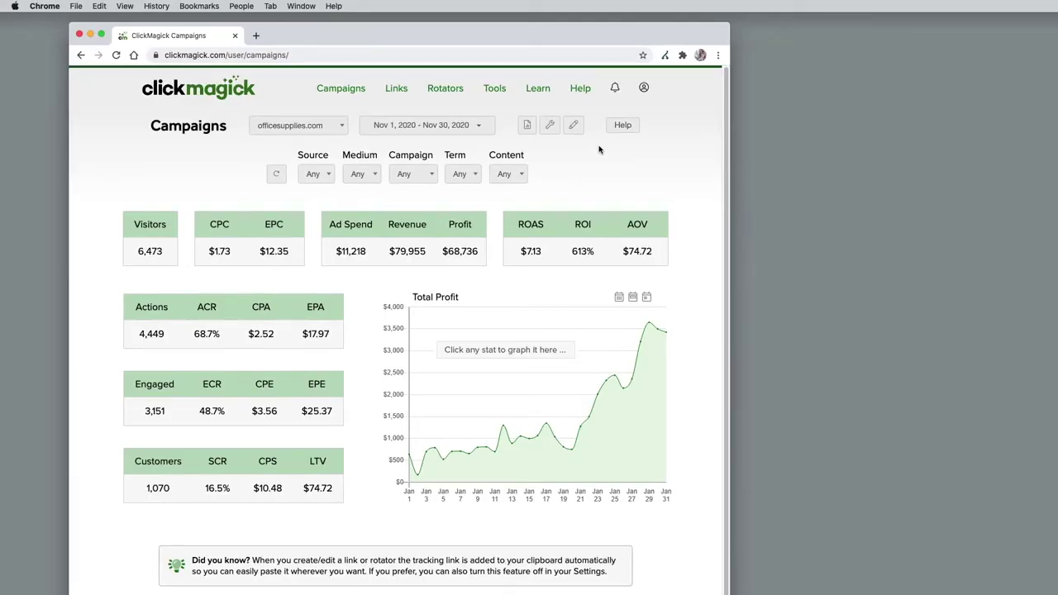
left_click(550, 125)
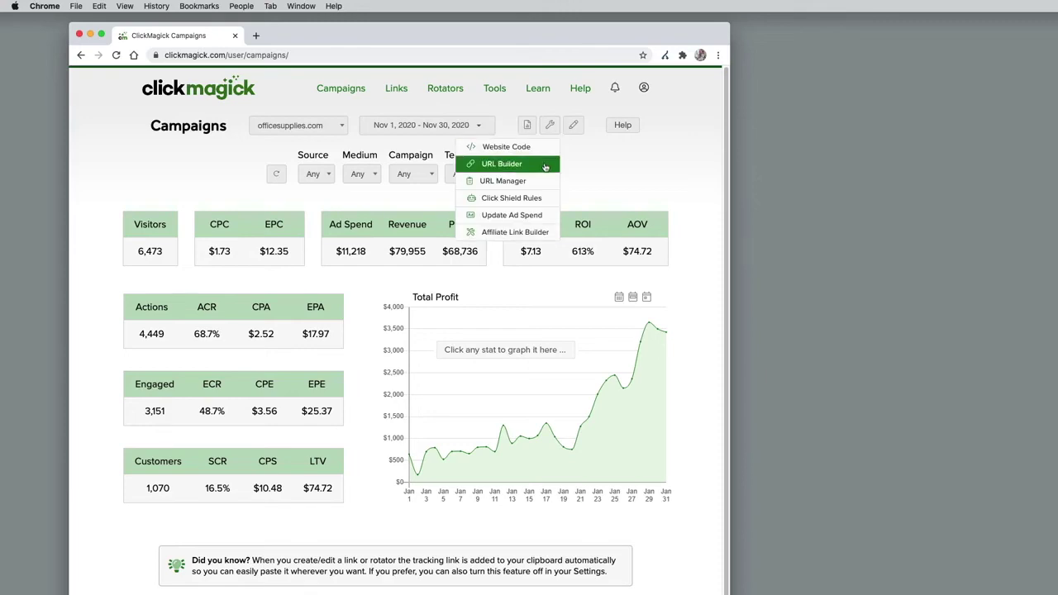
left_click(545, 164)
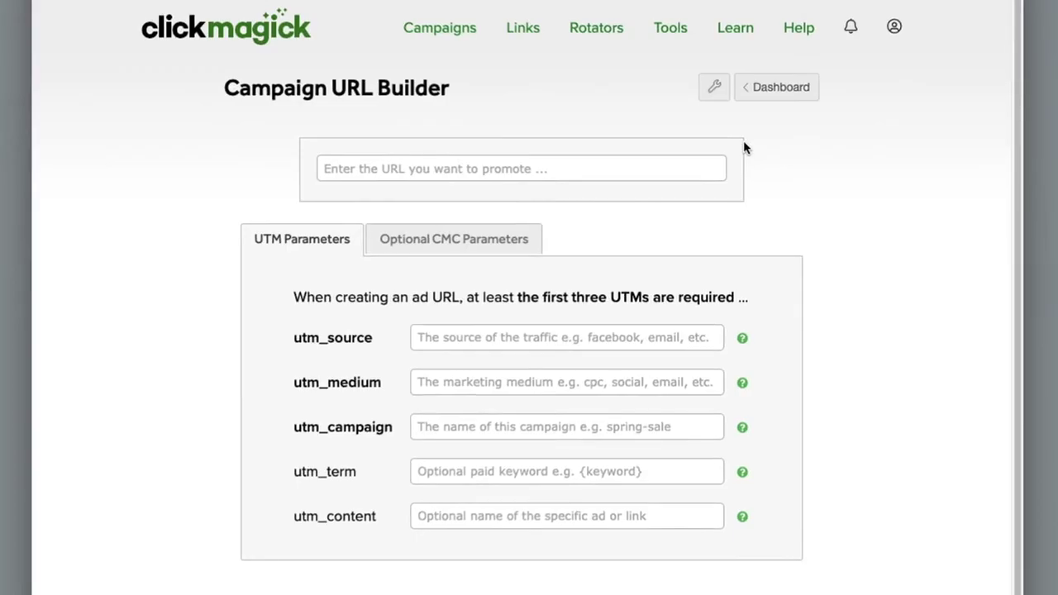
left_click(400, 172)
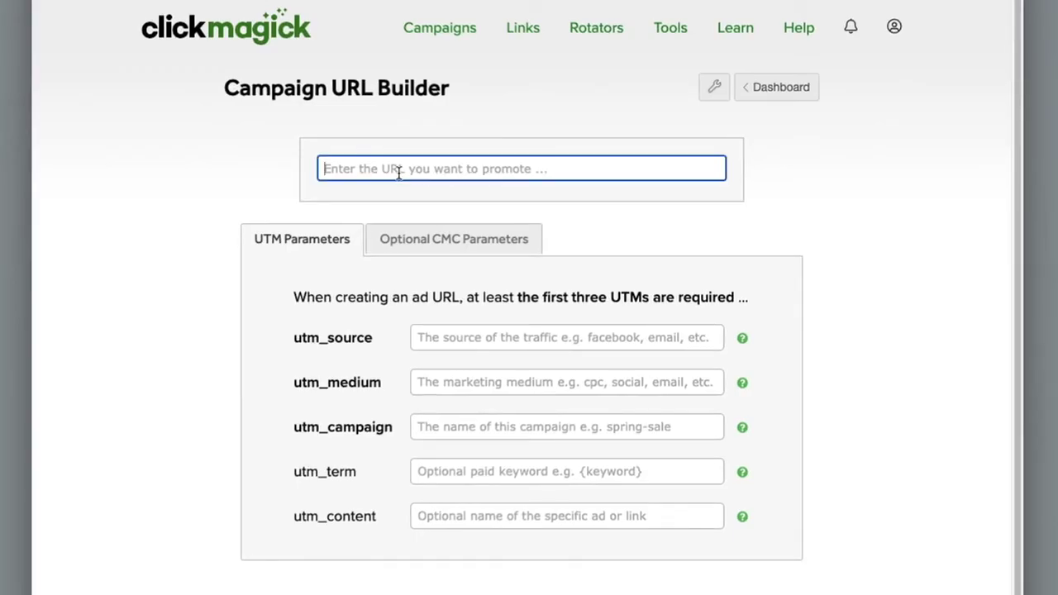
type("https://bestcoolproduct")
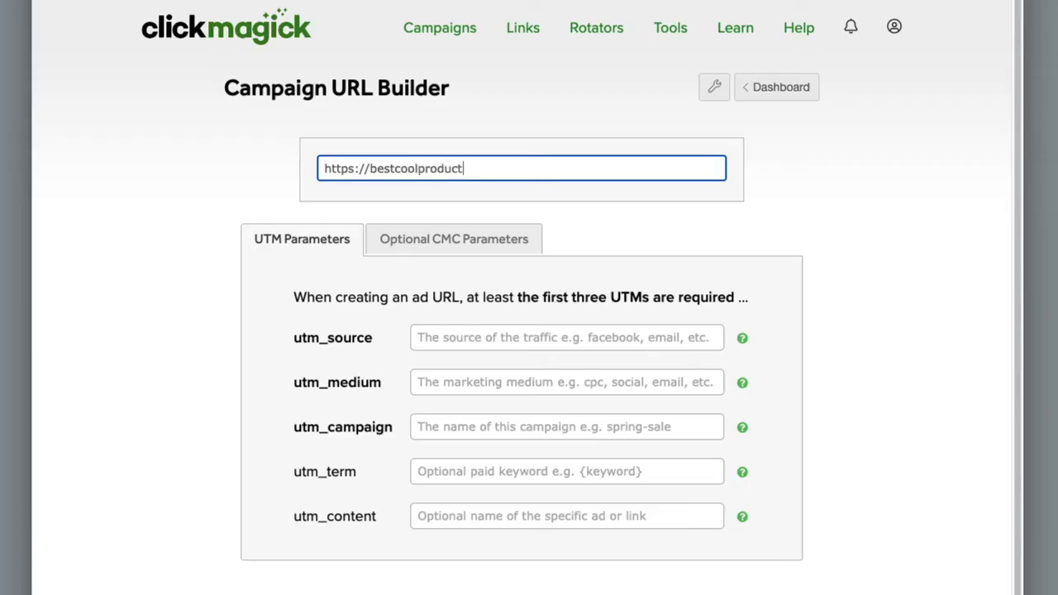
type("s.com")
Step: Set utm_source to facebook, utm_medium to cpc and utm_campaign to golf-clubs
left_click(441, 337)
type("face")
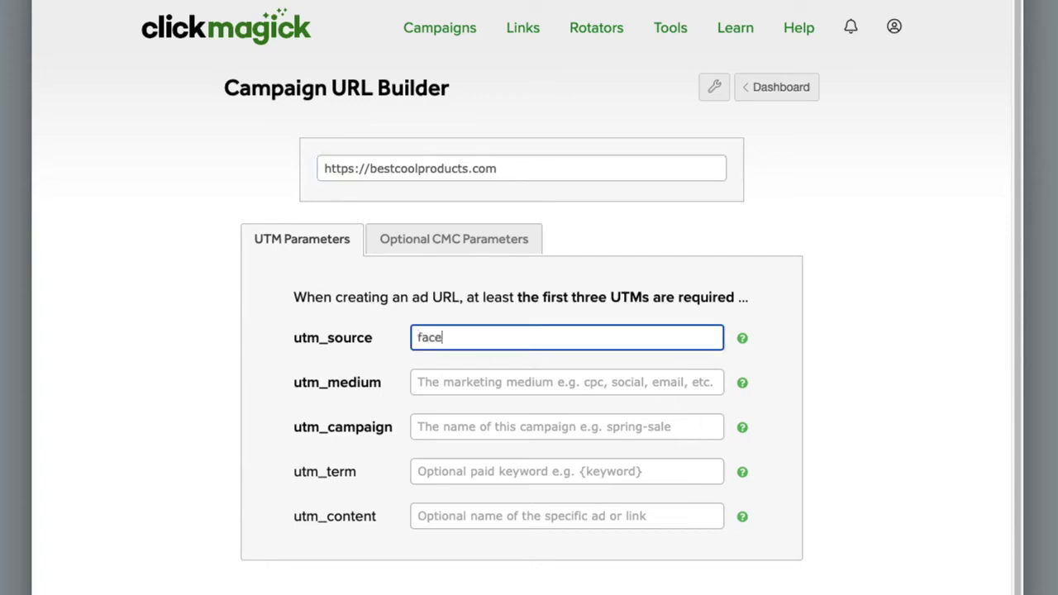
type("book")
left_click(428, 380)
type("cpc")
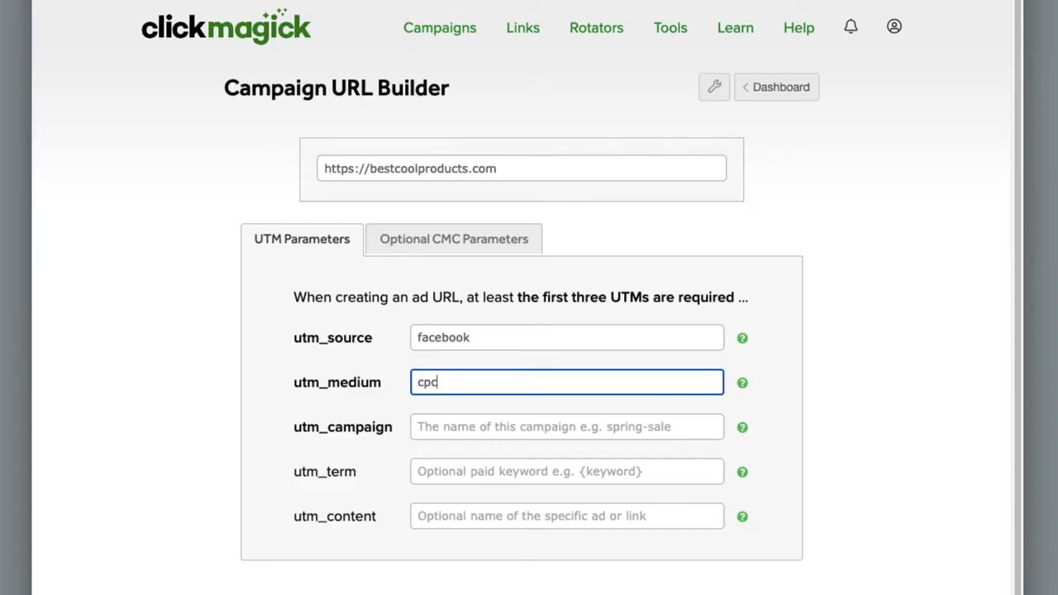
key("Tab")
type("golf-cl")
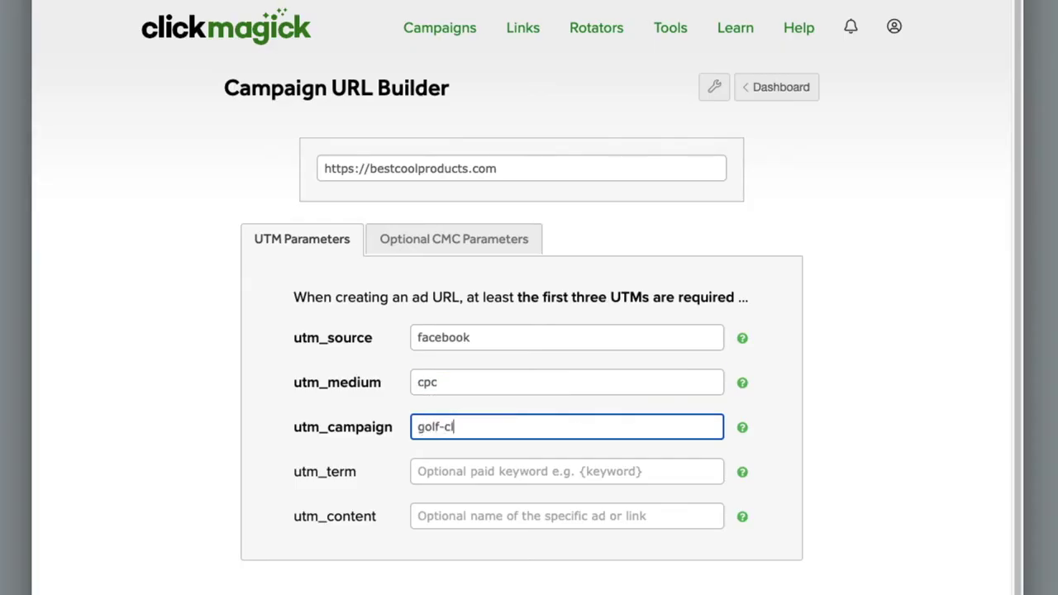
type("ubs")
left_click(494, 240)
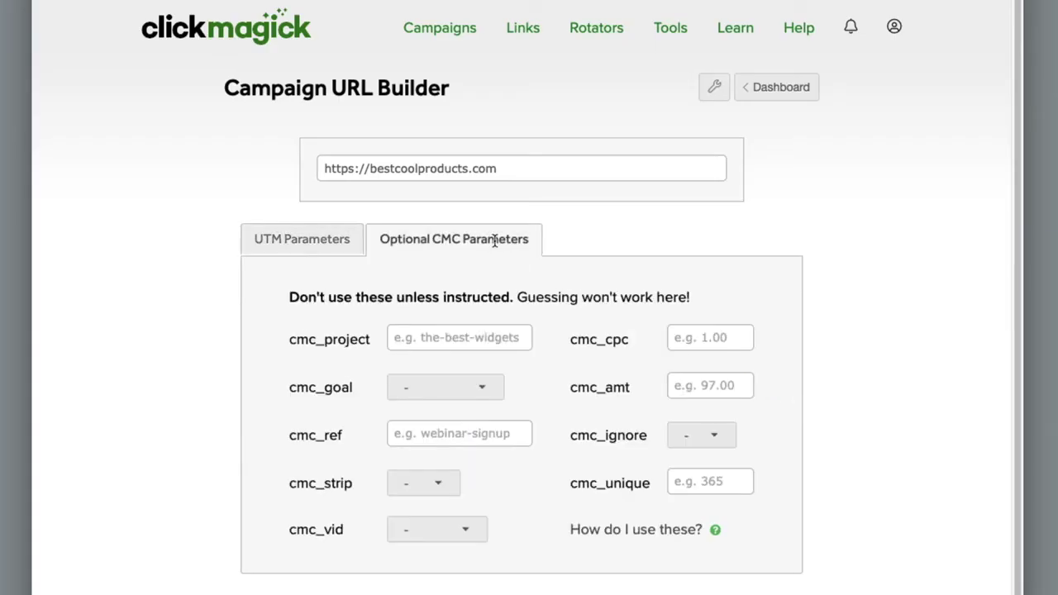
Step: Enter 0.83 as the cmc_cpc cost per click in the optional CMC parameters
left_click(417, 334)
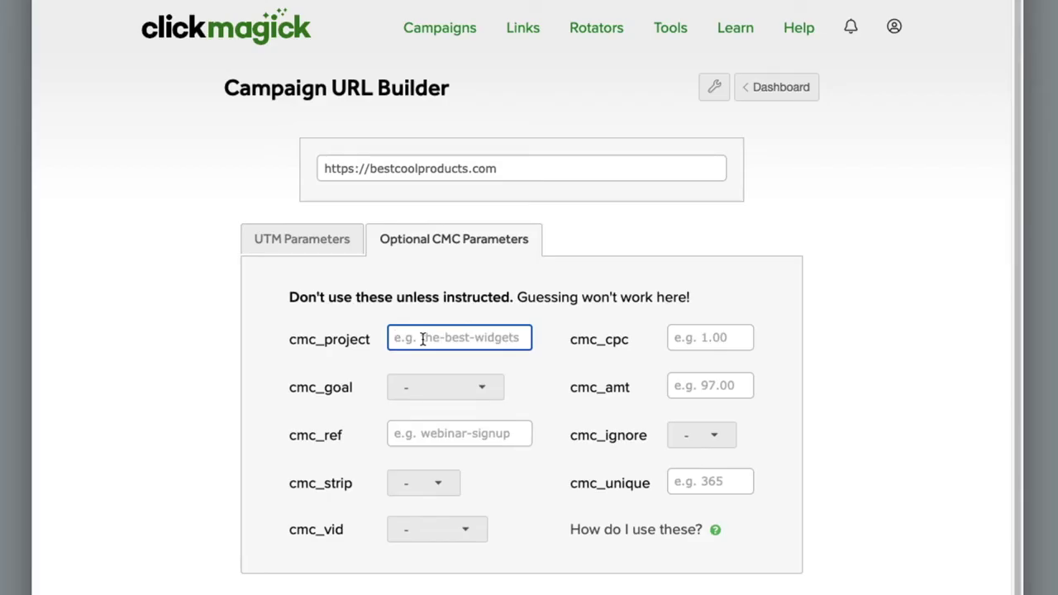
left_click(670, 337)
type("0")
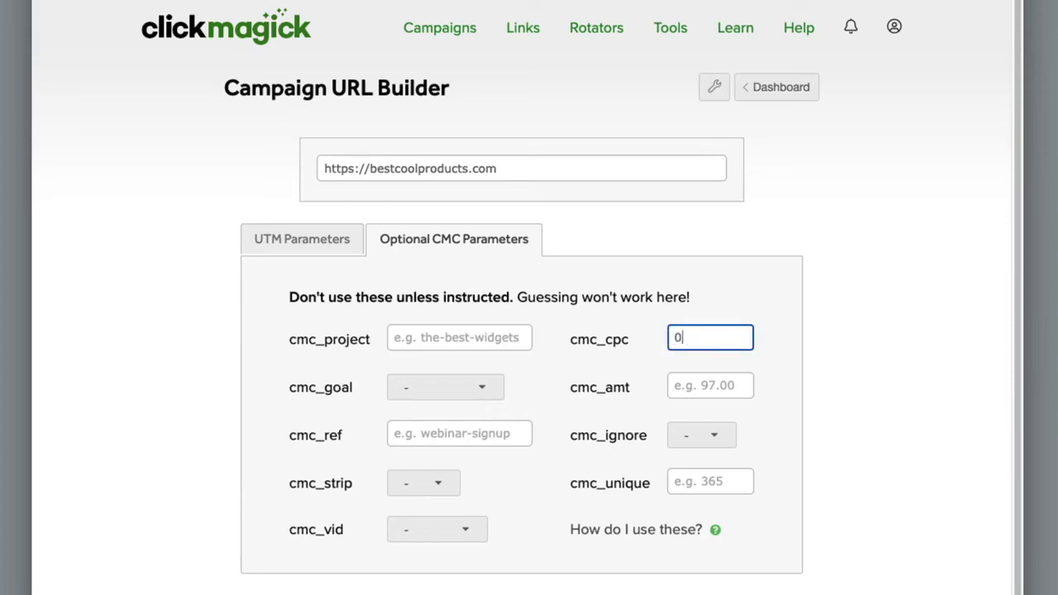
type(".83")
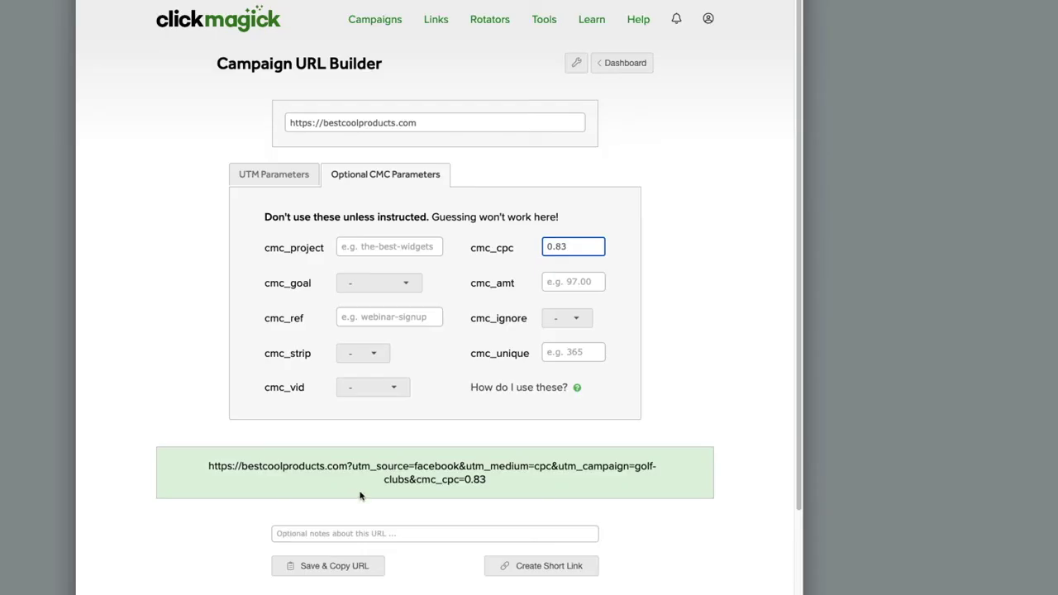
Step: Save and copy the tagged URL with cmc_cpc=0.83, then go back to Campaigns
left_click(359, 566)
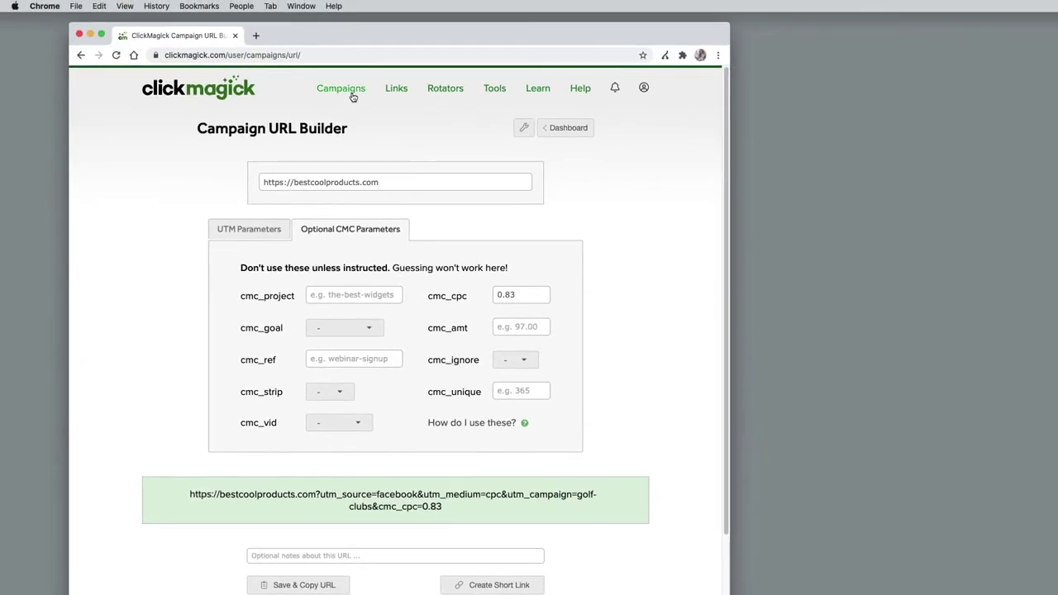
left_click(352, 94)
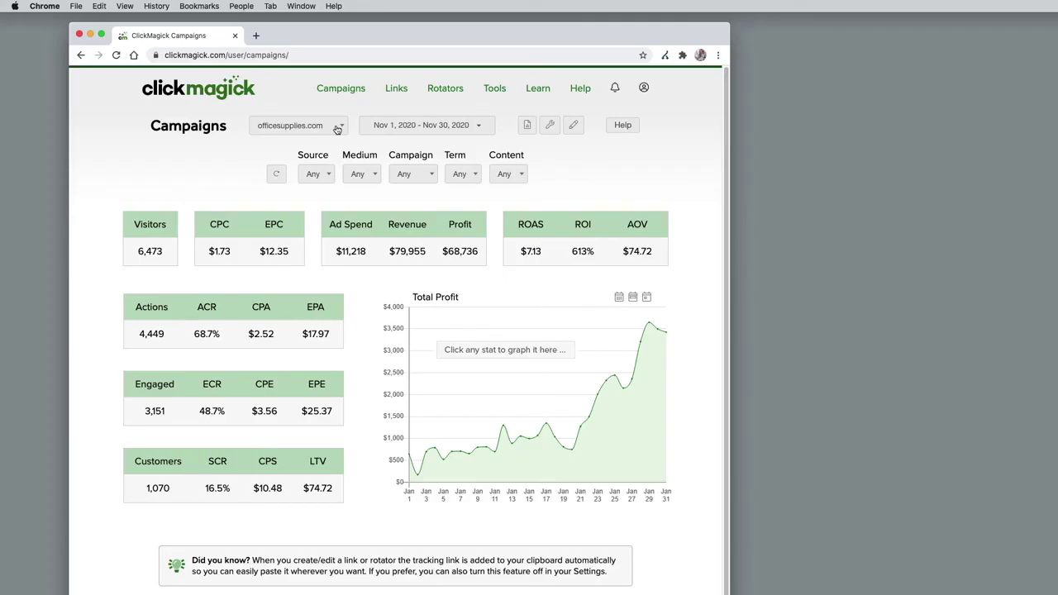
left_click(573, 125)
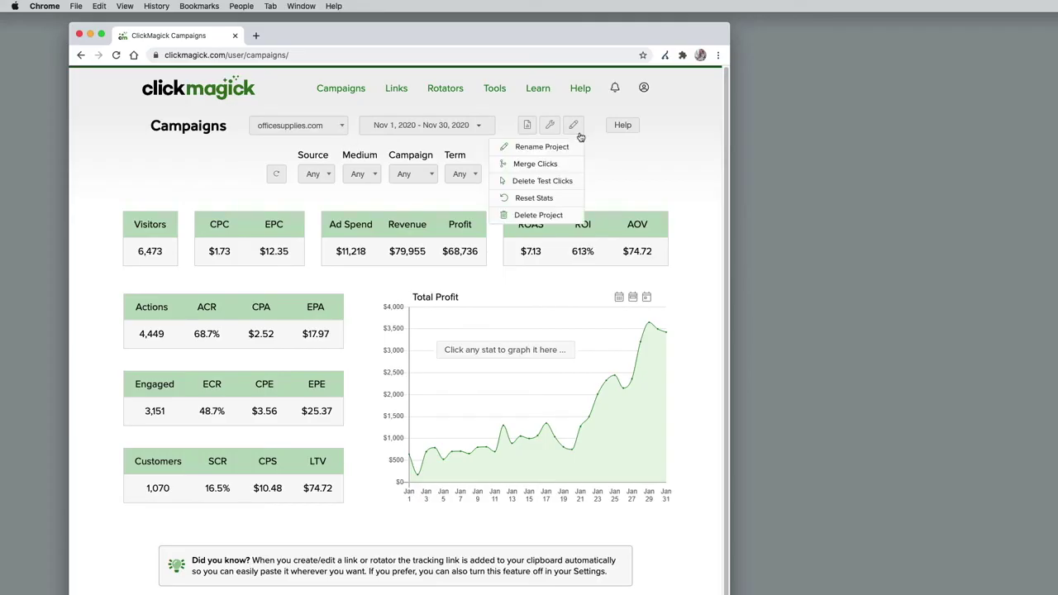
left_click(626, 177)
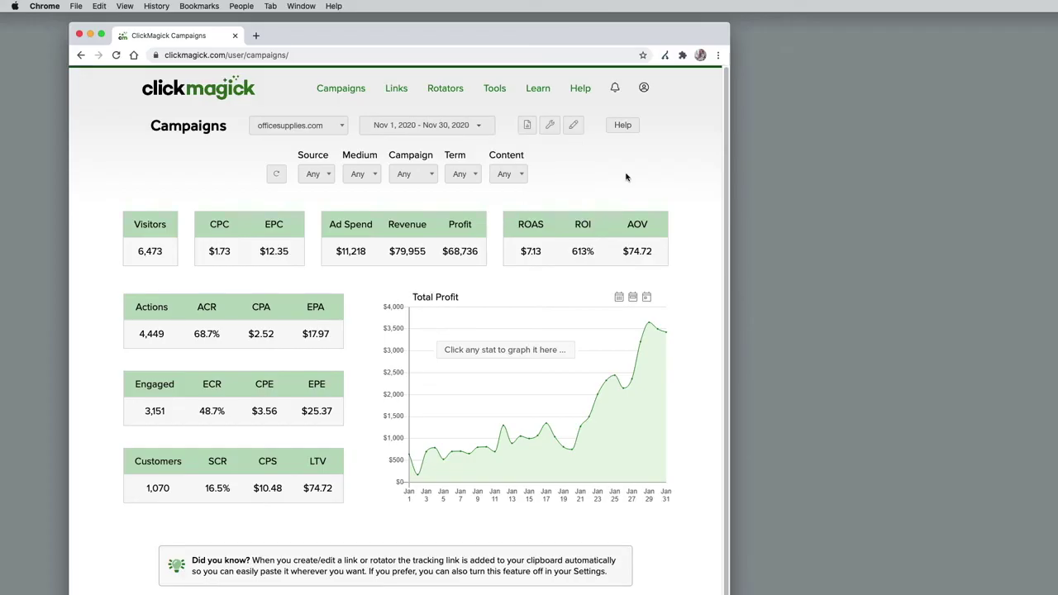